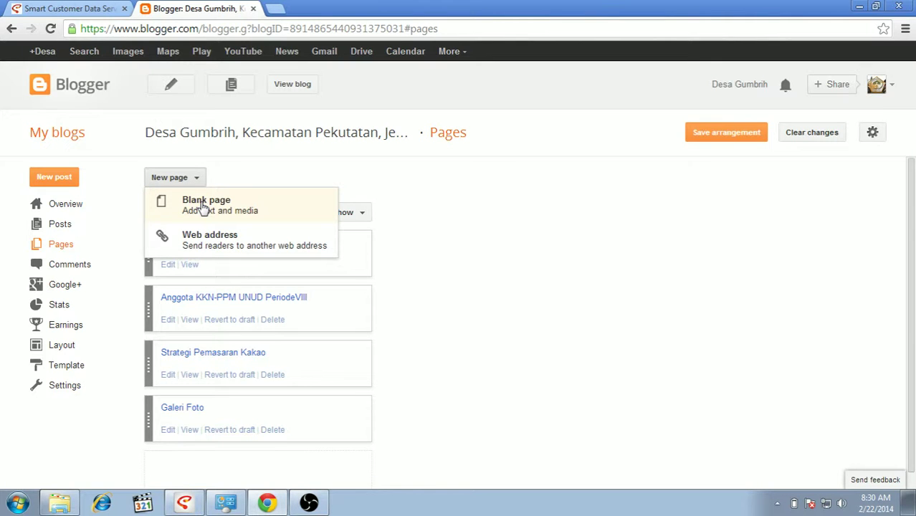
# Step: Publish a new blank page titled "Test Page" with the body text "Ini adalah halaman test."
pyautogui.click(204, 207)
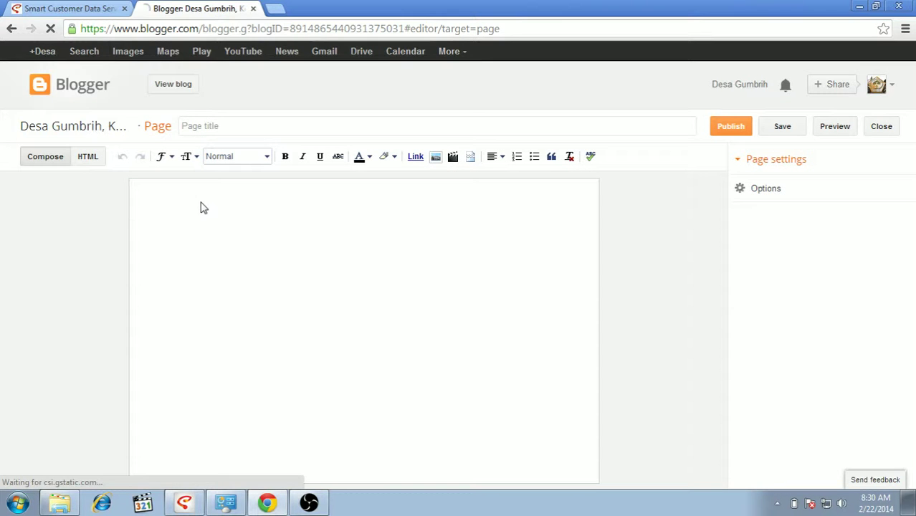
pyautogui.click(254, 122)
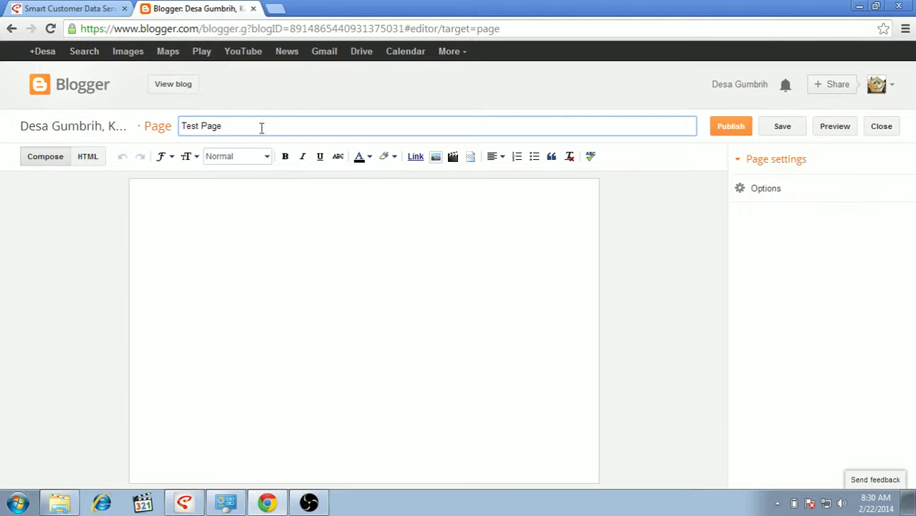
pyautogui.click(251, 198)
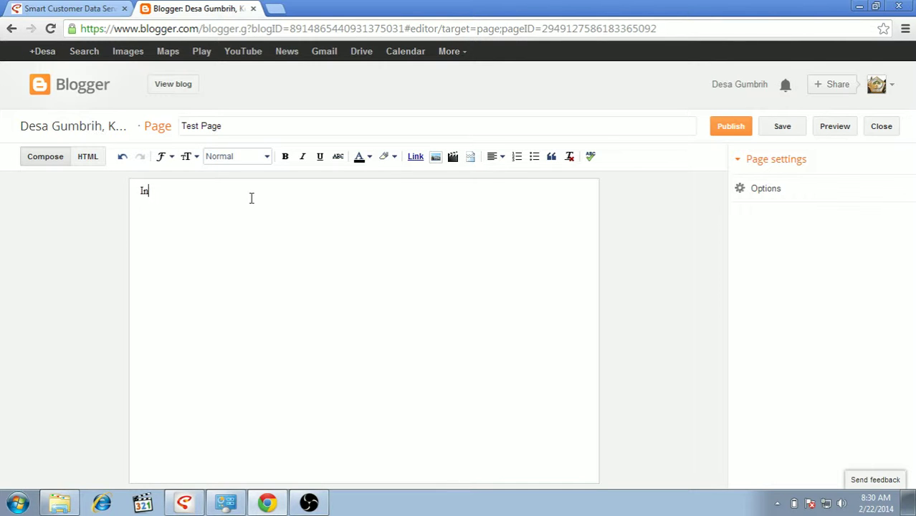
pyautogui.write('Ini adalah halaman test.')
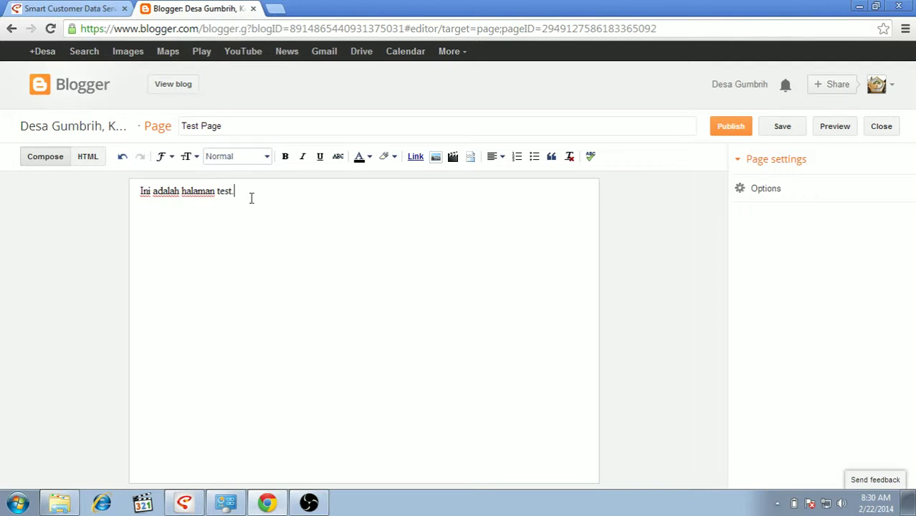
pyautogui.click(751, 192)
pyautogui.click(739, 136)
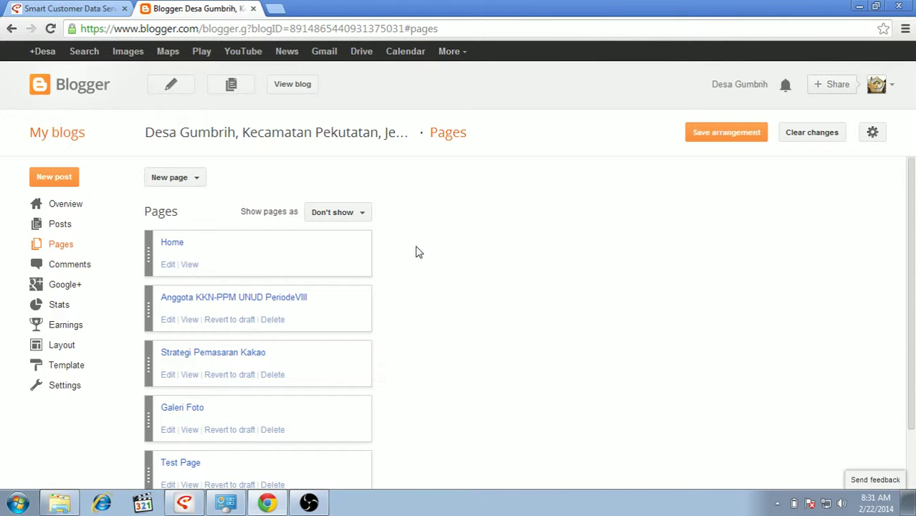
# Step: View the published Test Page in a new tab, and check the posts listed on the blog's home page
pyautogui.moveTo(912, 214); pyautogui.dragTo(913, 249)
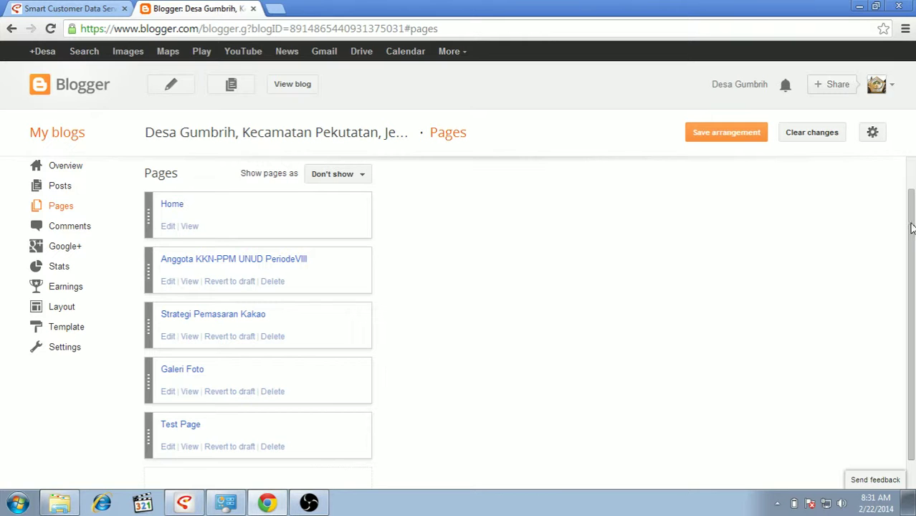
pyautogui.click(188, 447)
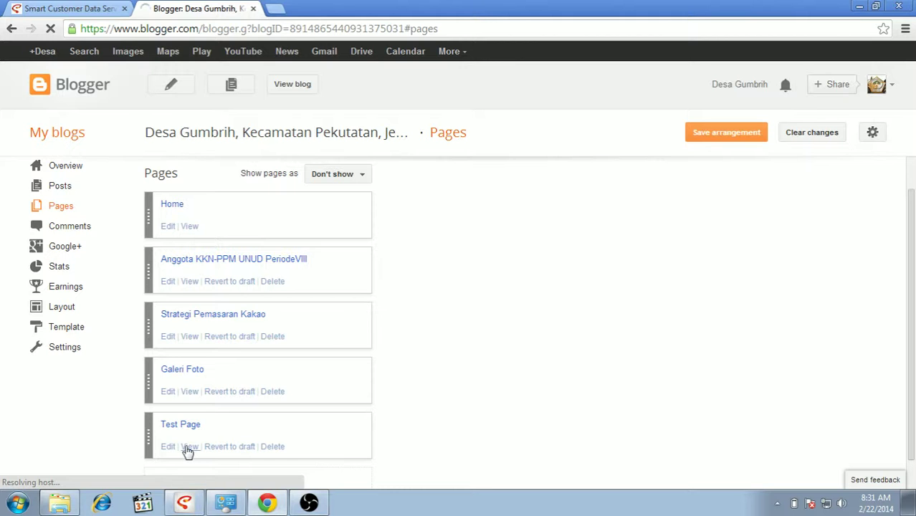
pyautogui.rightClick(188, 451)
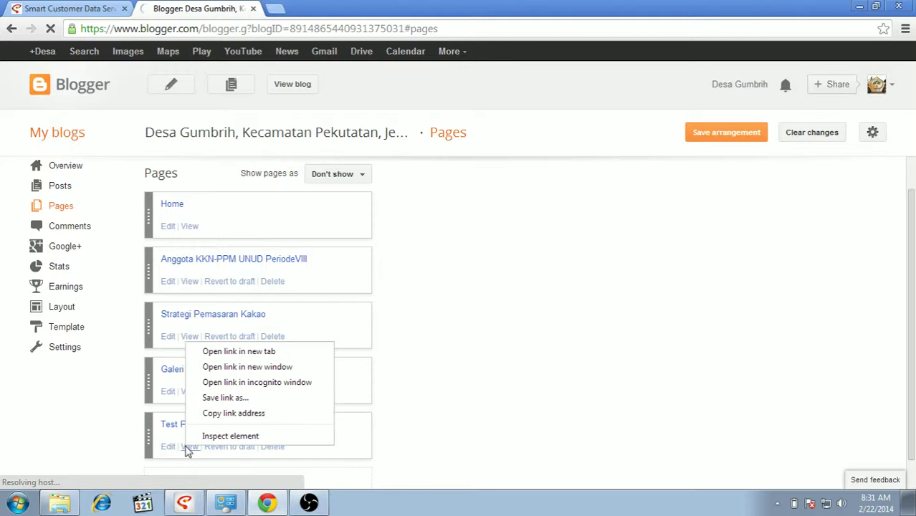
pyautogui.click(255, 354)
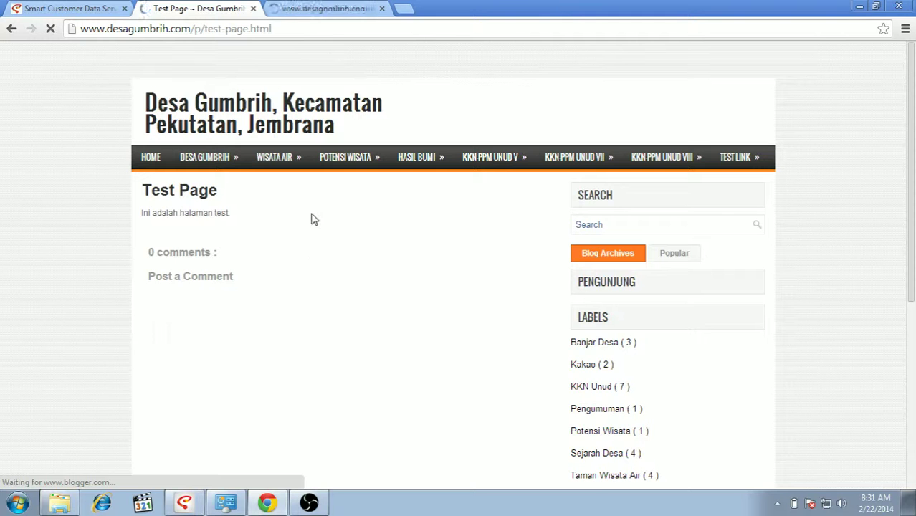
pyautogui.click(316, 9)
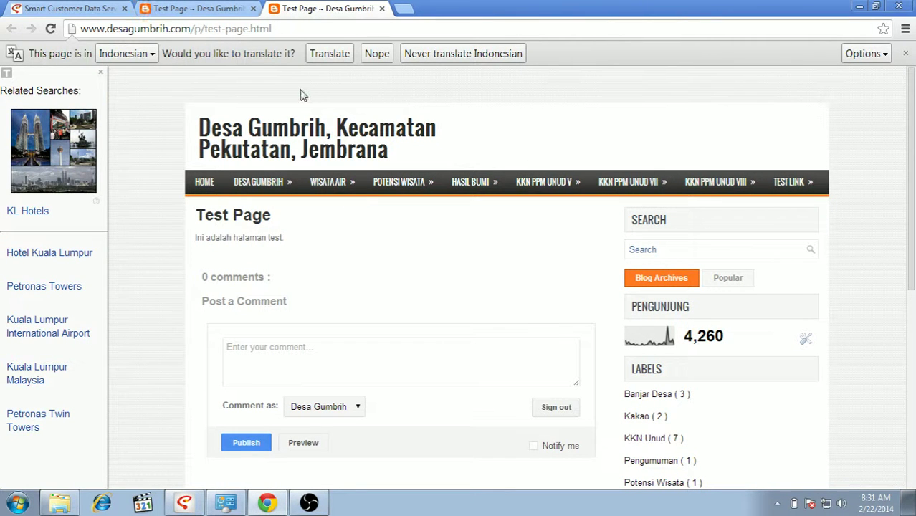
pyautogui.click(205, 182)
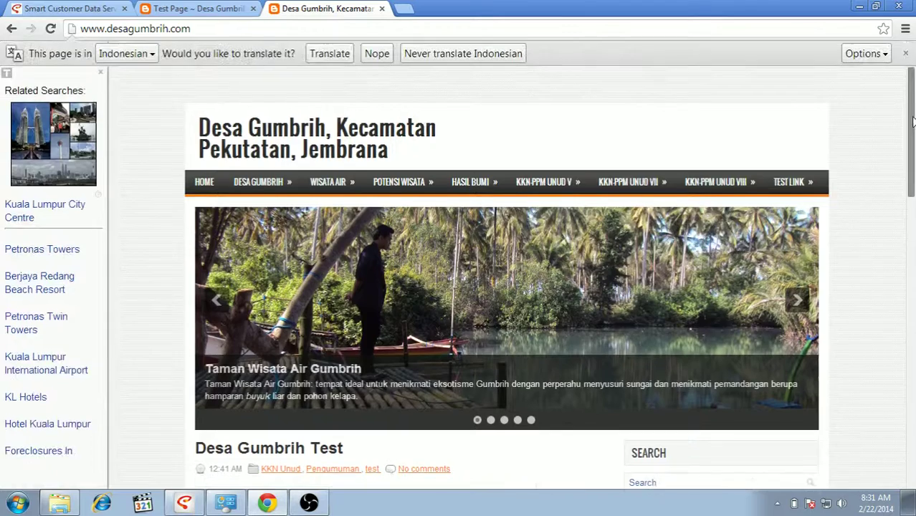
pyautogui.moveTo(911, 71); pyautogui.dragTo(906, 131)
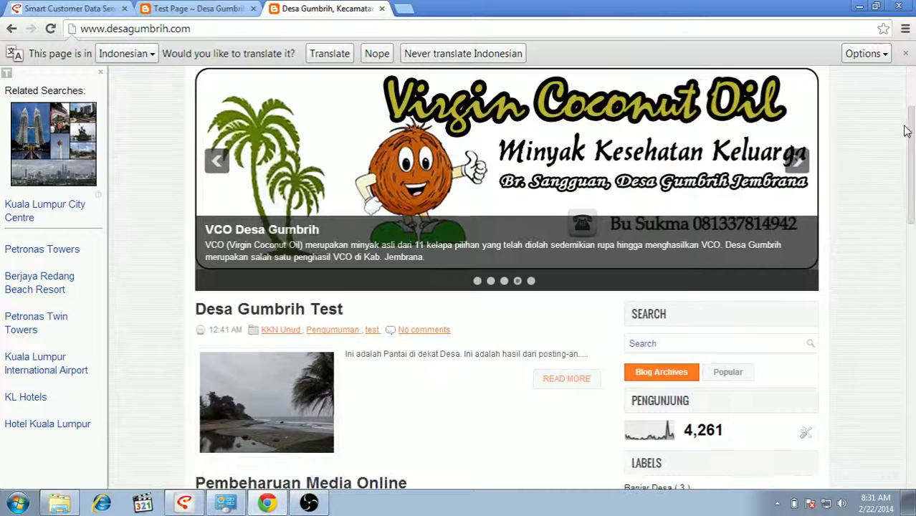
# Step: Find WordPad among the installed programs and open it with a blank document
pyautogui.press('super')
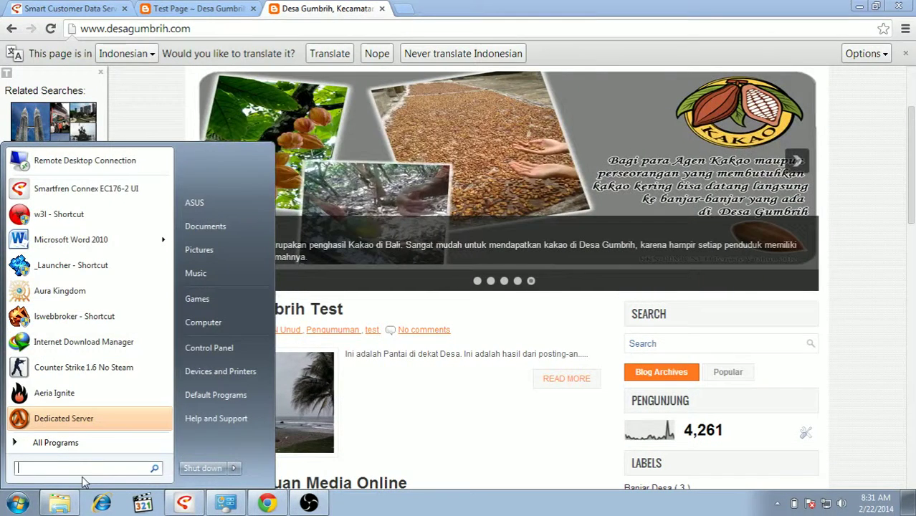
pyautogui.write('wor')
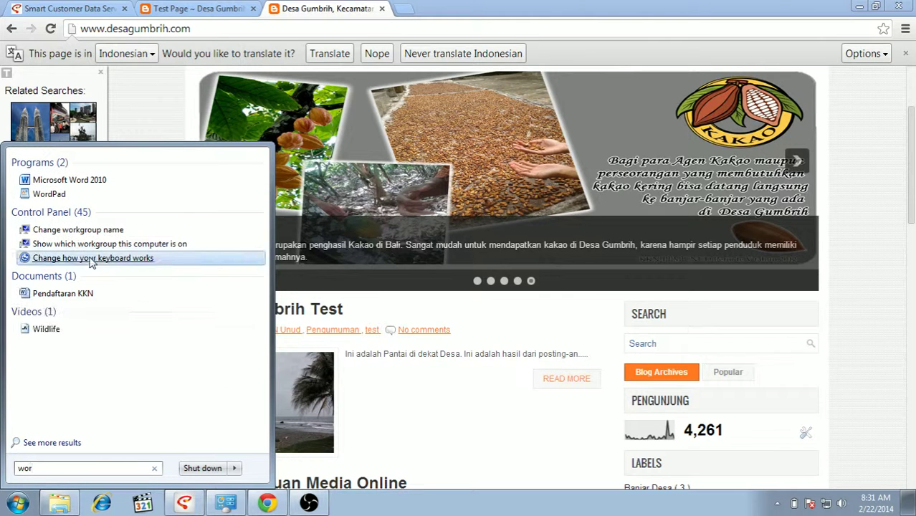
pyautogui.click(80, 198)
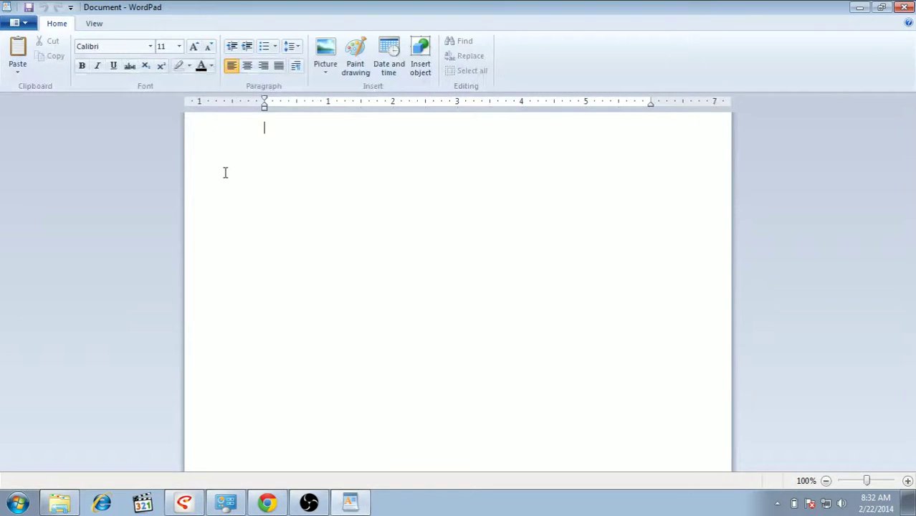
# Step: Write "Perbedaan page dengan post adalah" as centred text at font size 24
pyautogui.click(247, 65)
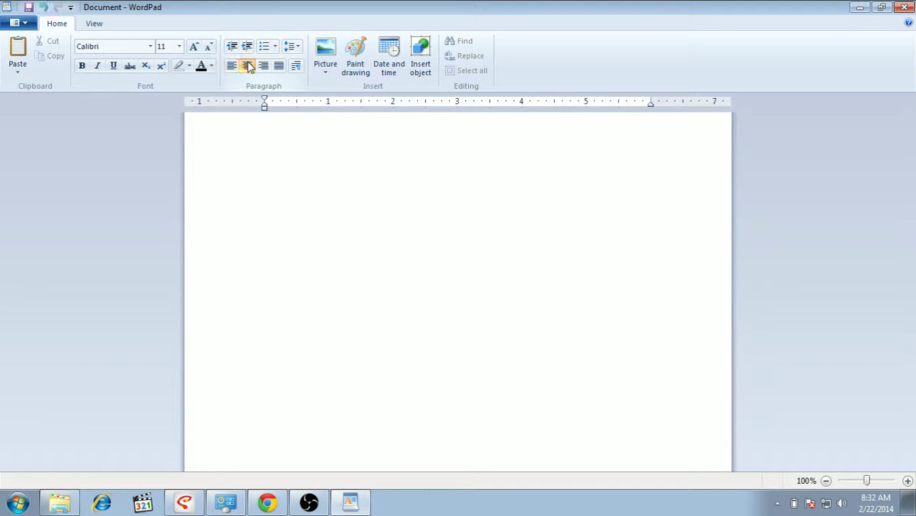
pyautogui.write('P')
pyautogui.press('BackSpace')
pyautogui.click(178, 46)
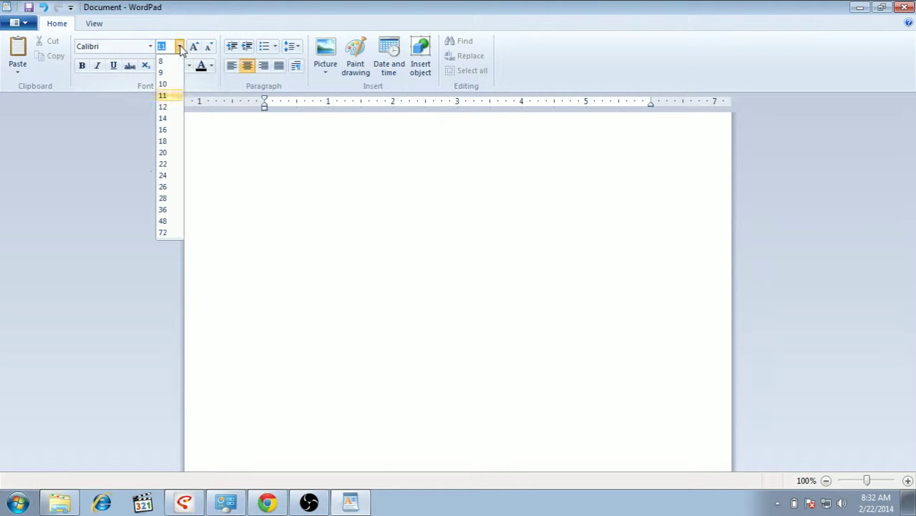
pyautogui.click(163, 176)
pyautogui.write('Perbed')
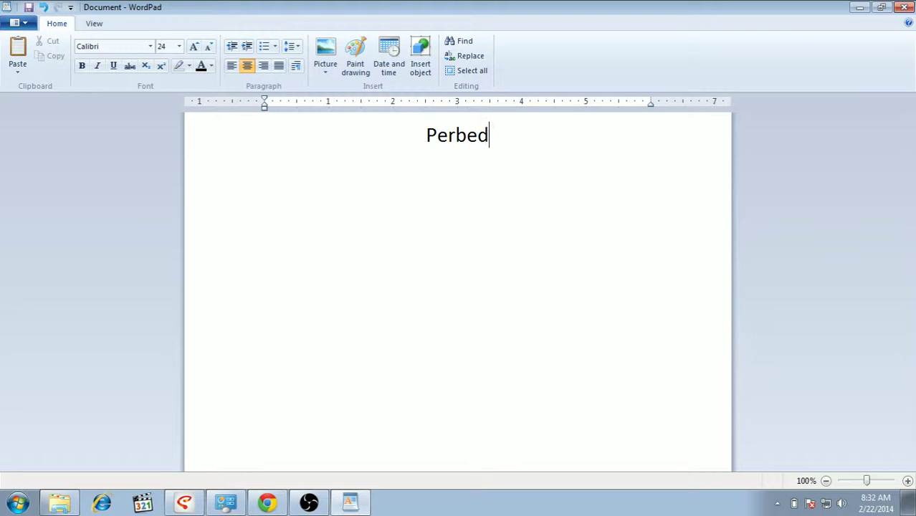
pyautogui.write('aan pa')
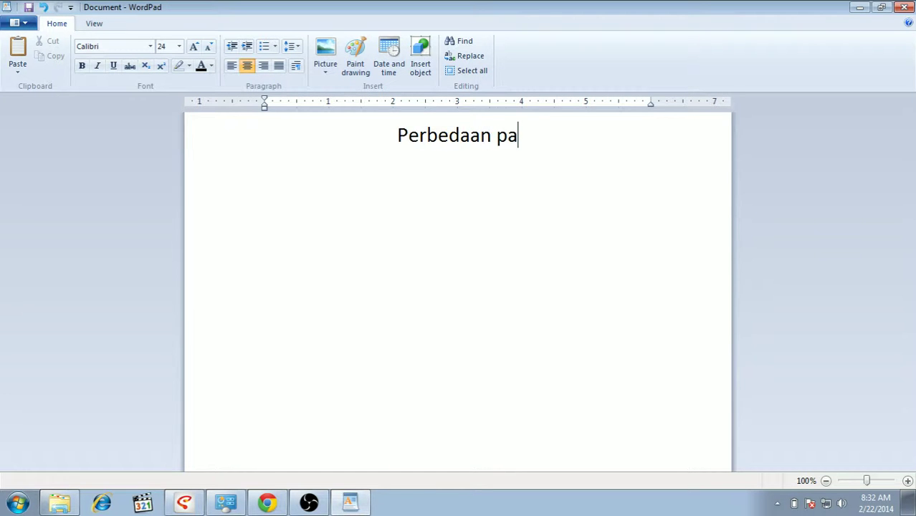
pyautogui.write('ge dengan ')
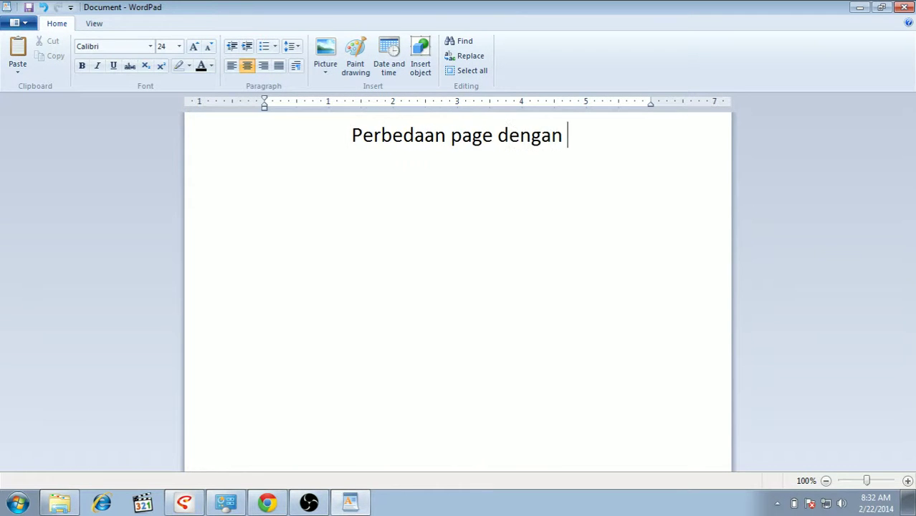
pyautogui.write('post adalah')
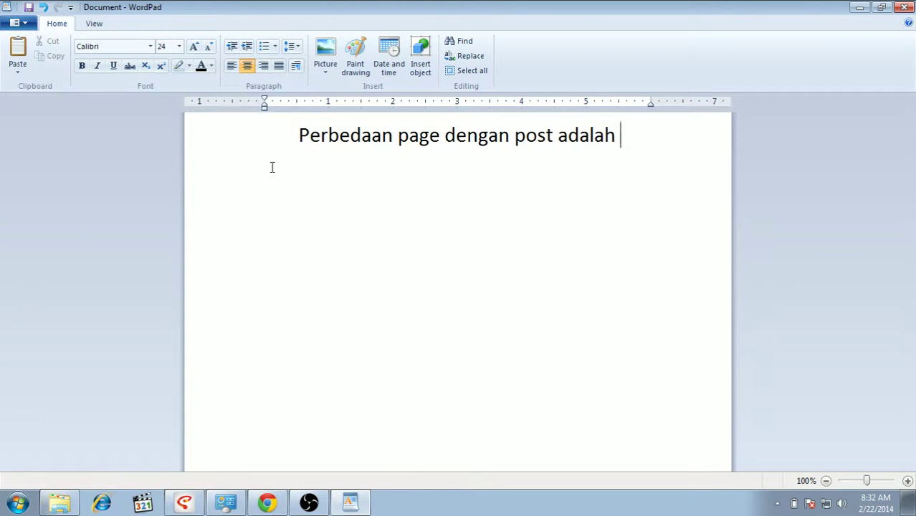
# Step: Continue the sentence in red text with "post akan muncul di halaman depan"
pyautogui.click(212, 65)
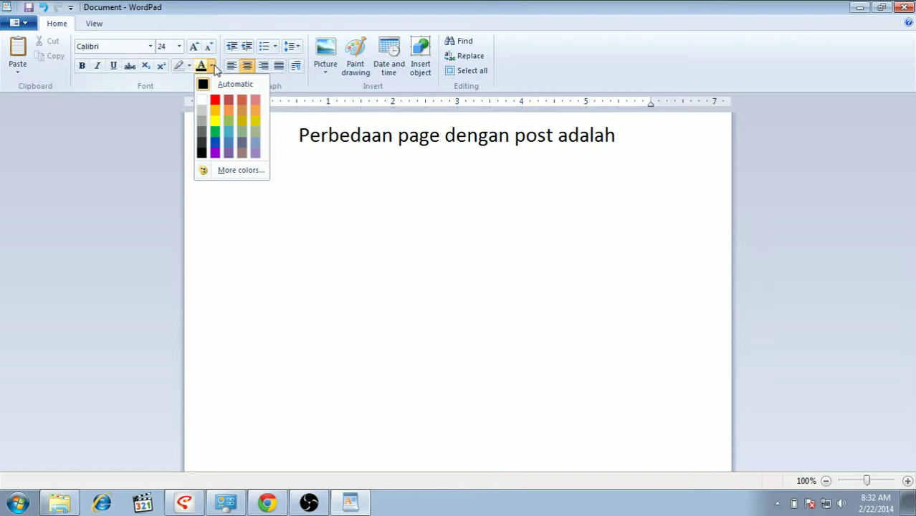
pyautogui.click(215, 100)
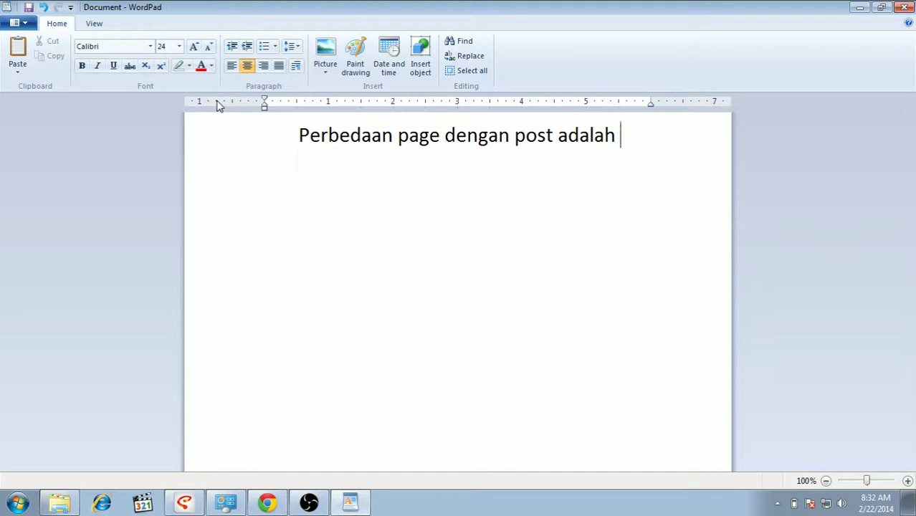
pyautogui.write('t')
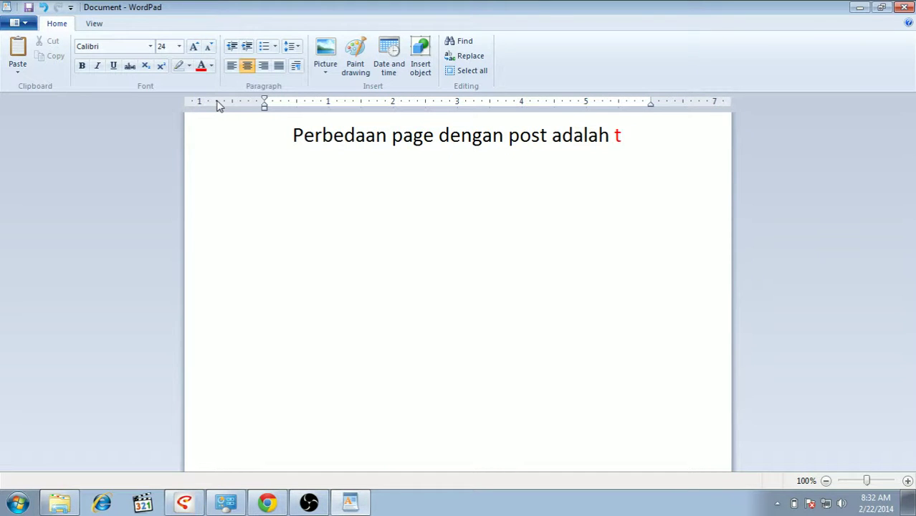
pyautogui.press('BackSpace')
pyautogui.write('pod')
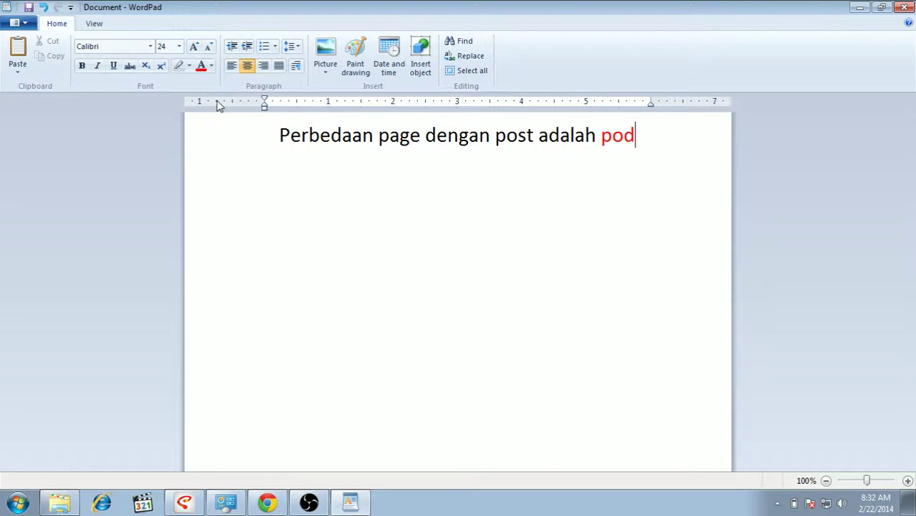
pyautogui.press('BackSpace')
pyautogui.write('st')
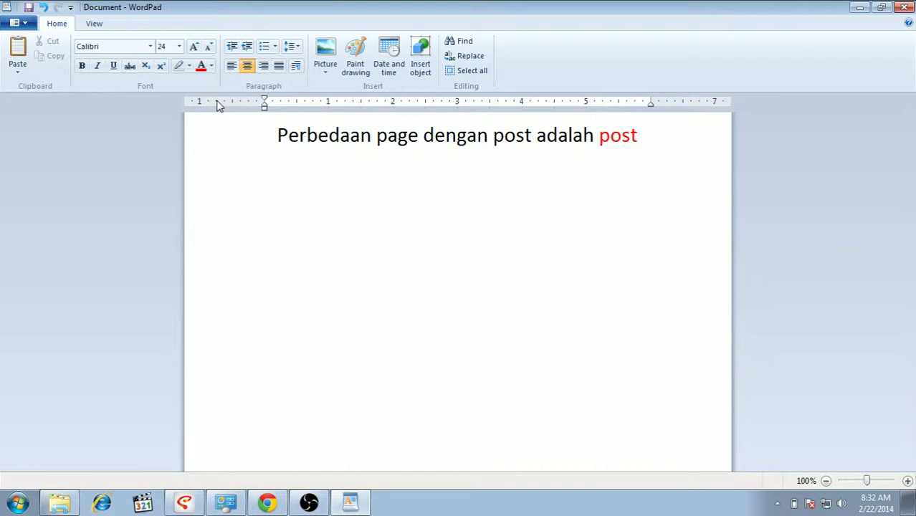
pyautogui.write(' akan')
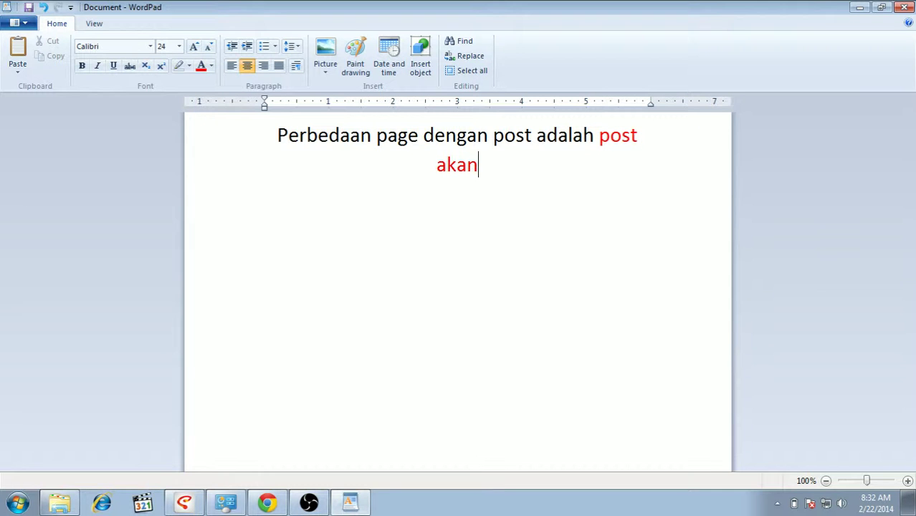
pyautogui.write(' muncul da')
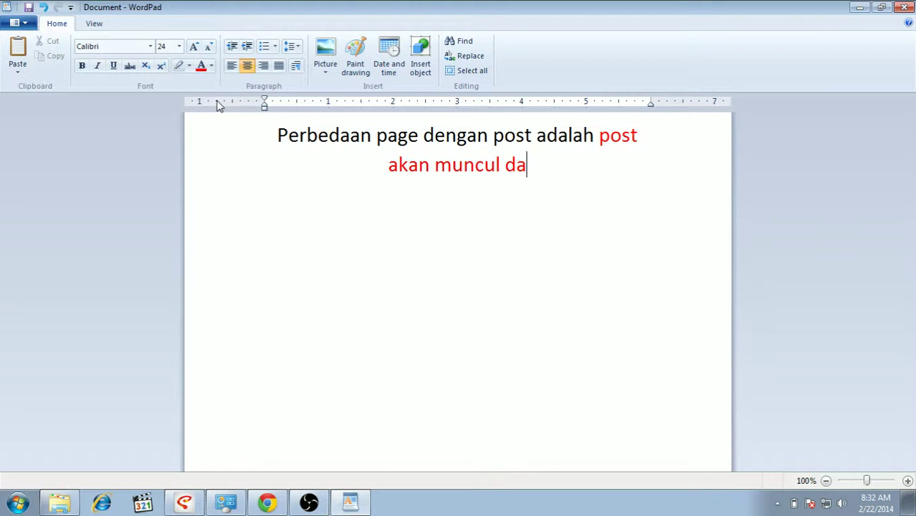
pyautogui.press('BackSpace')
pyautogui.write('i hala')
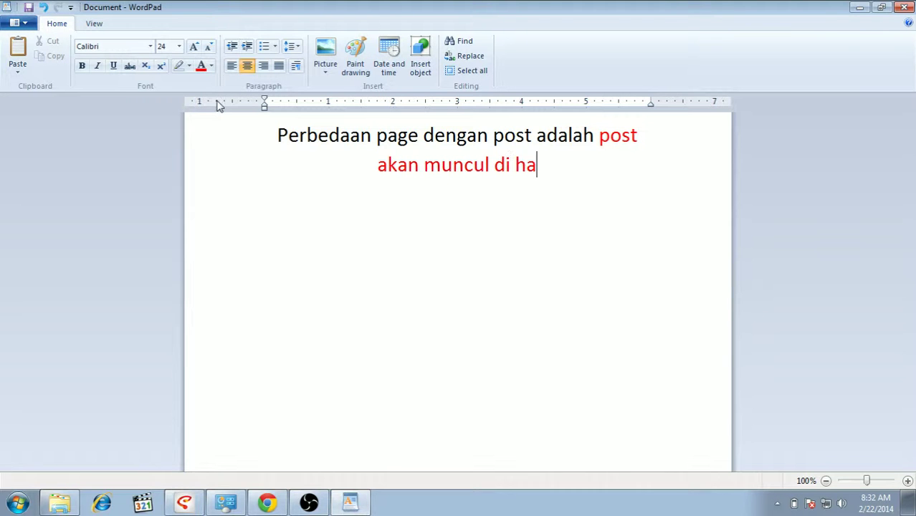
pyautogui.write('man de')
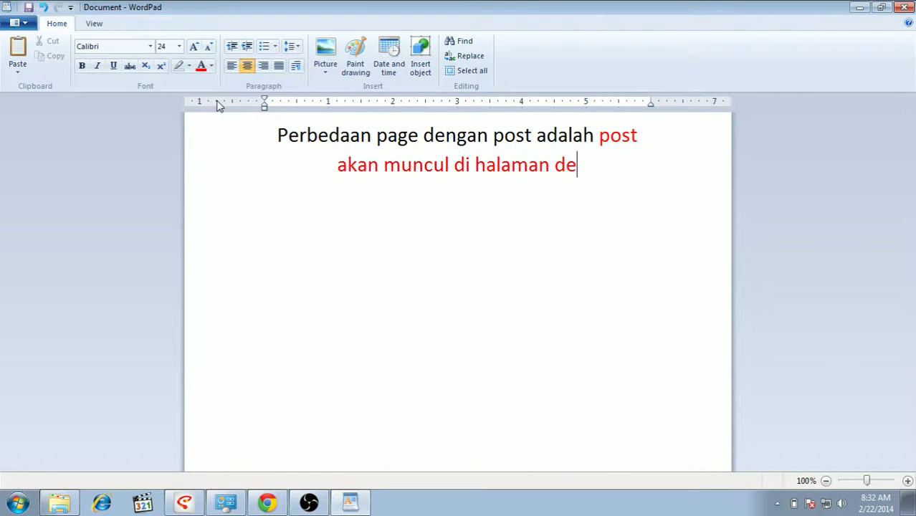
pyautogui.write('pan ')
# Step: Complete the red text with "sebagai berita terkini, sedangkan page tidak"
pyautogui.write('sebagai ')
pyautogui.write('berita')
pyautogui.write(' terkiti')
pyautogui.press('BackSpace')
pyautogui.press('BackSpace')
pyautogui.write('ni, s')
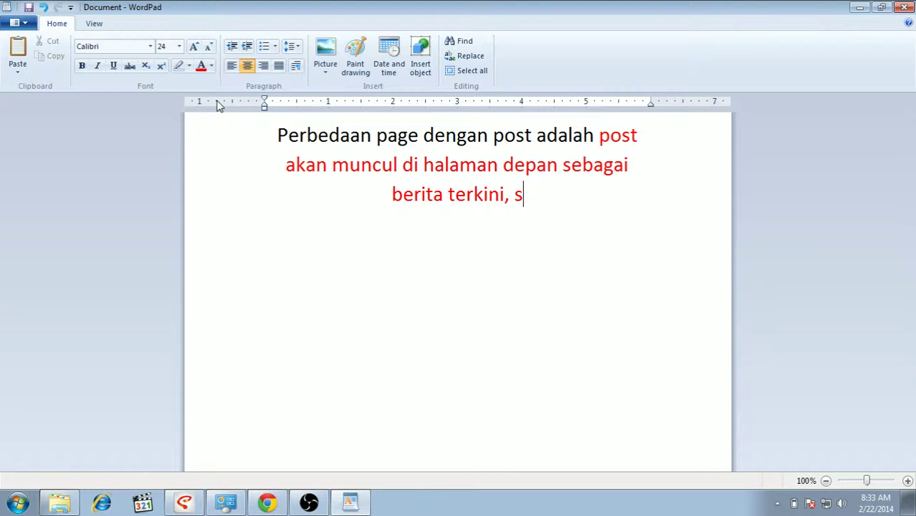
pyautogui.write('edangkan p')
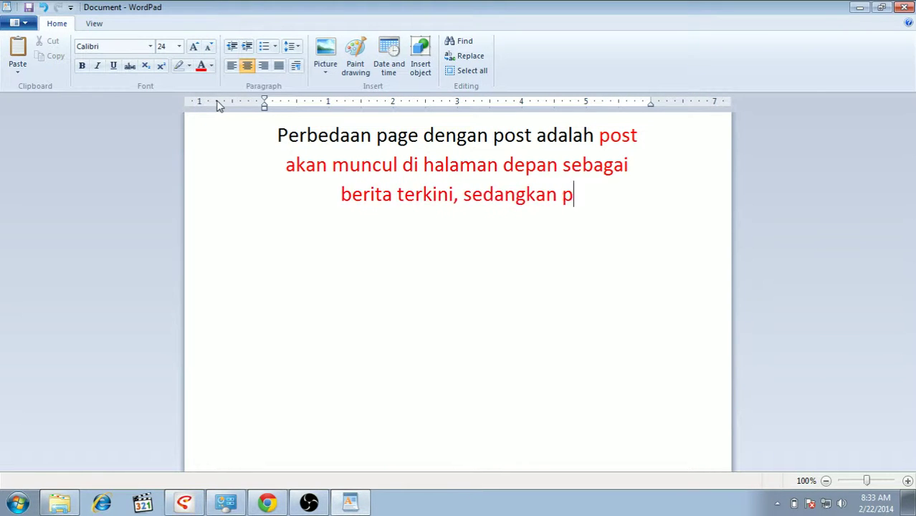
pyautogui.write('age tidak')
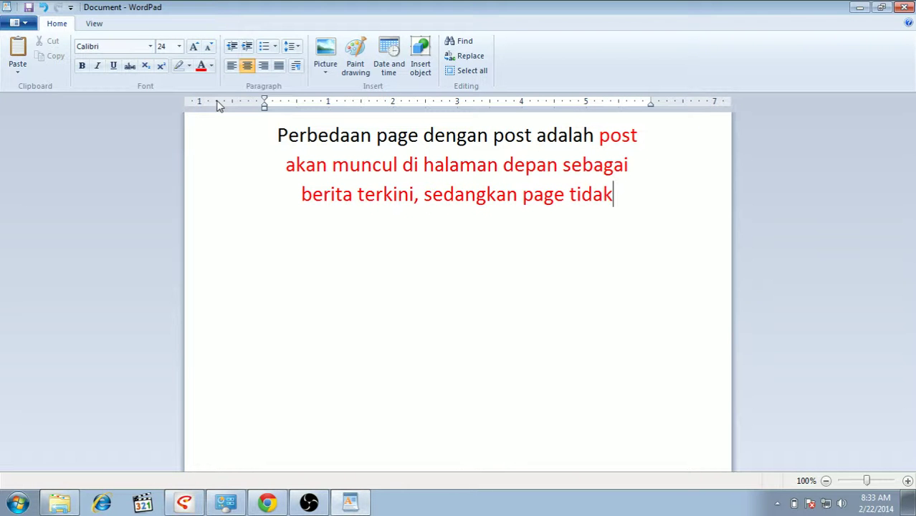
# Step: Switch back to Chrome and show the published Test Page in its original tab
pyautogui.click(271, 503)
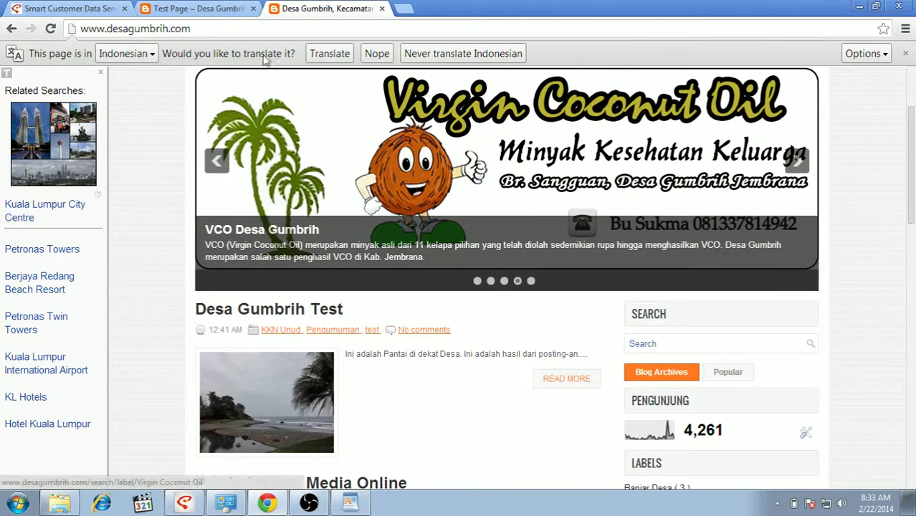
pyautogui.click(181, 7)
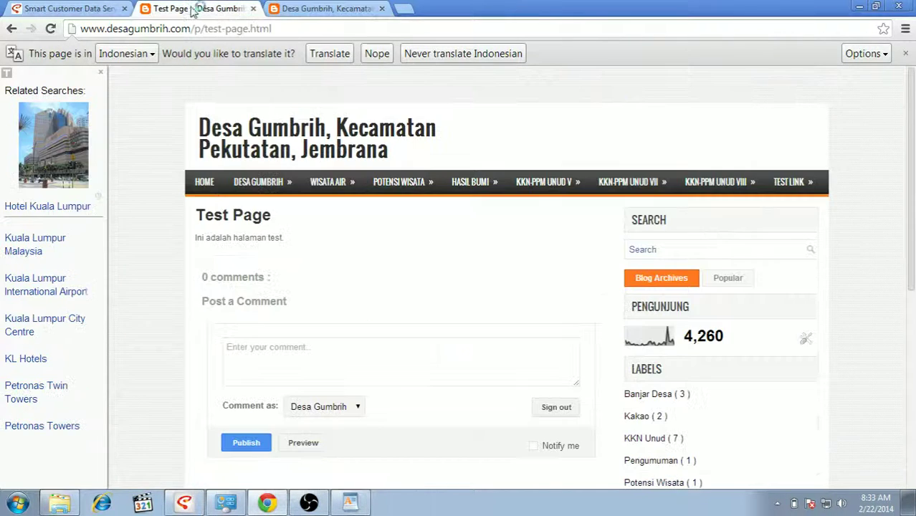
# Step: Copy the web address of the published Test Page
pyautogui.moveTo(286, 32); pyautogui.dragTo(76, 4)
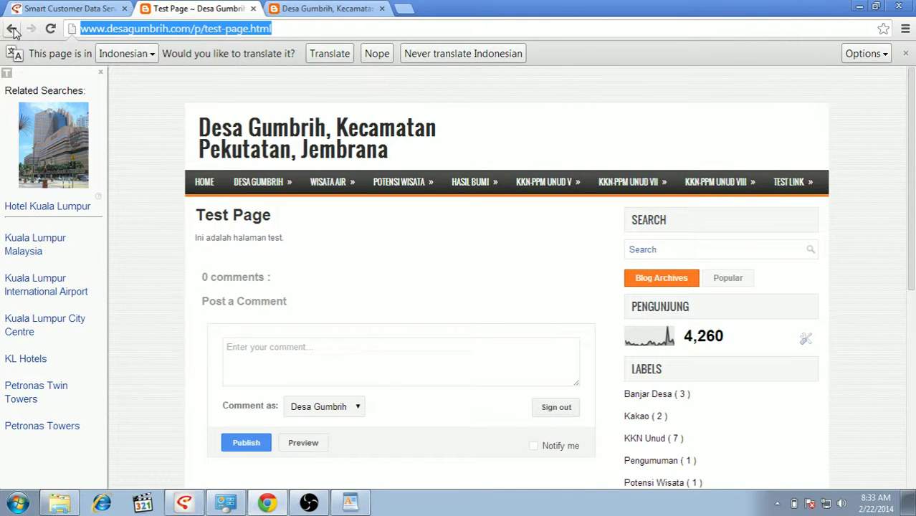
pyautogui.rightClick(91, 29)
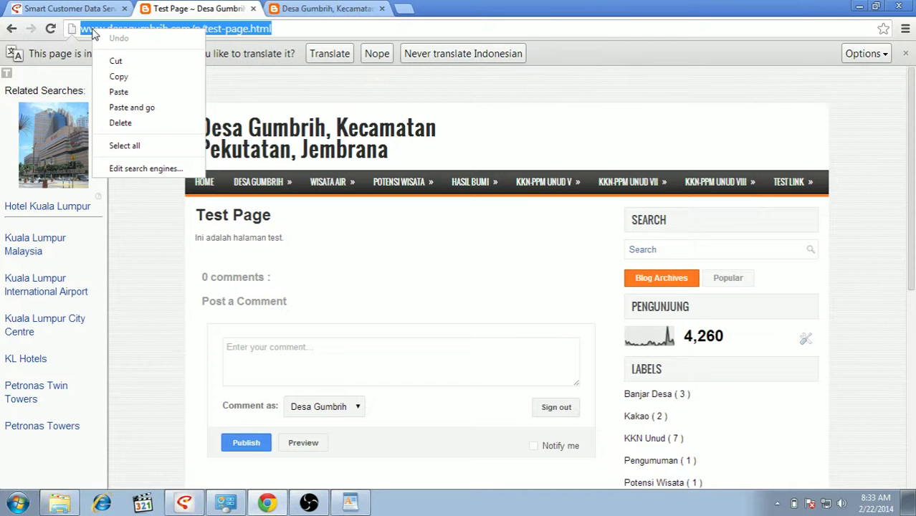
pyautogui.click(100, 75)
# Step: Return to the blog's Blogger dashboard and open the live template's HTML for editing
pyautogui.click(10, 33)
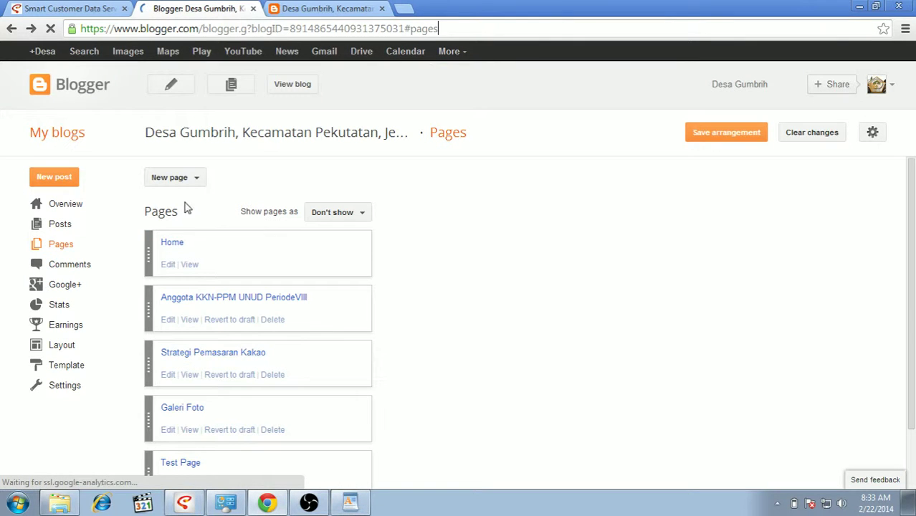
pyautogui.click(80, 367)
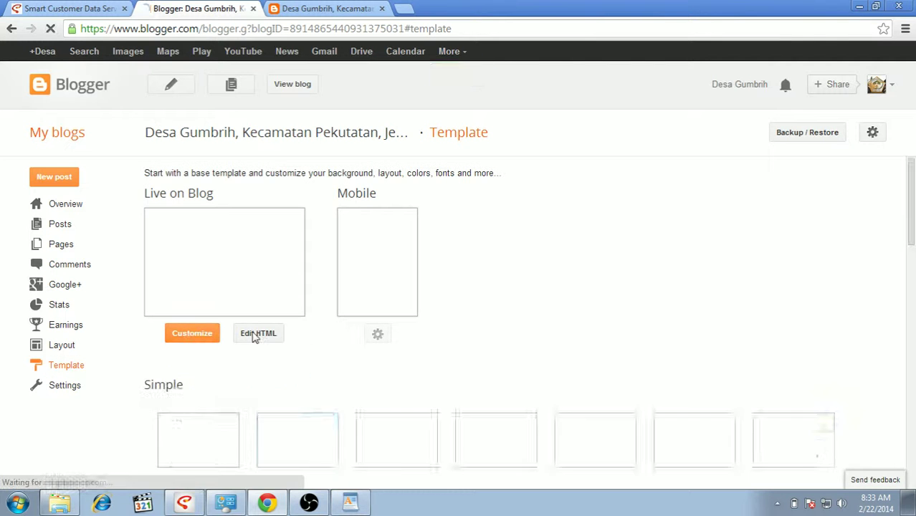
pyautogui.click(255, 335)
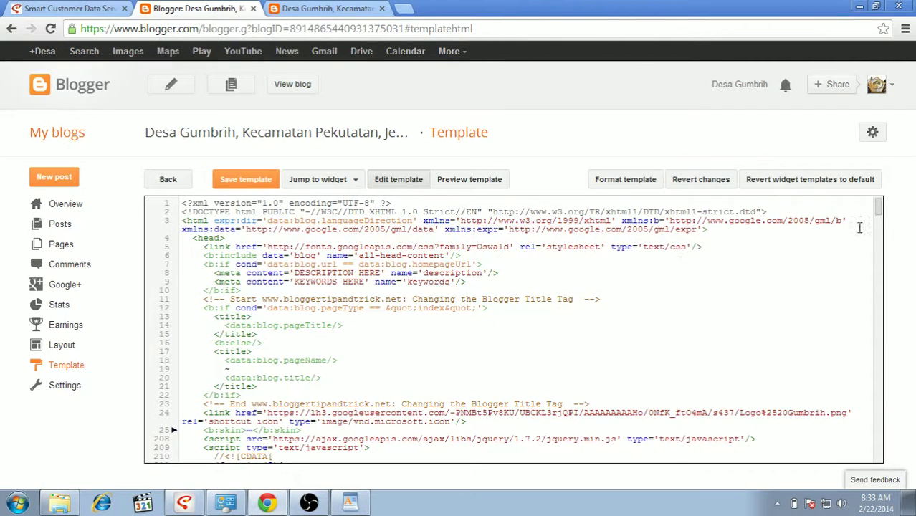
# Step: Find the menu-secondary container in the template code and highlight its opening lines
pyautogui.moveTo(878, 215); pyautogui.dragTo(883, 325)
pyautogui.moveTo(884, 325); pyautogui.dragTo(883, 384)
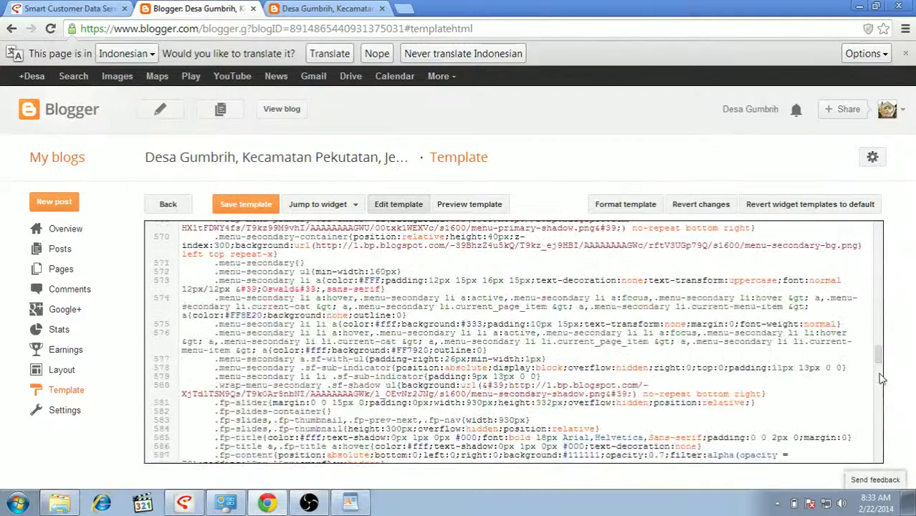
pyautogui.scroll(-10, 881, 384)
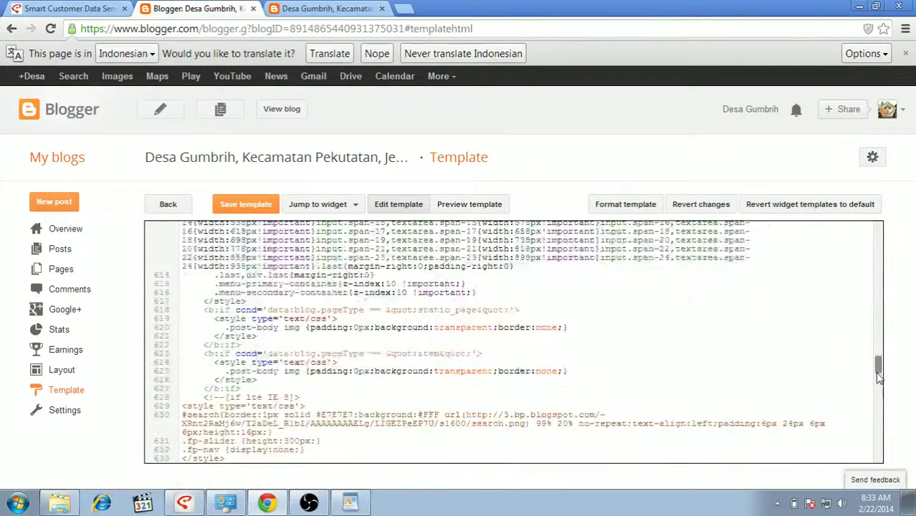
pyautogui.moveTo(878, 375); pyautogui.dragTo(879, 380)
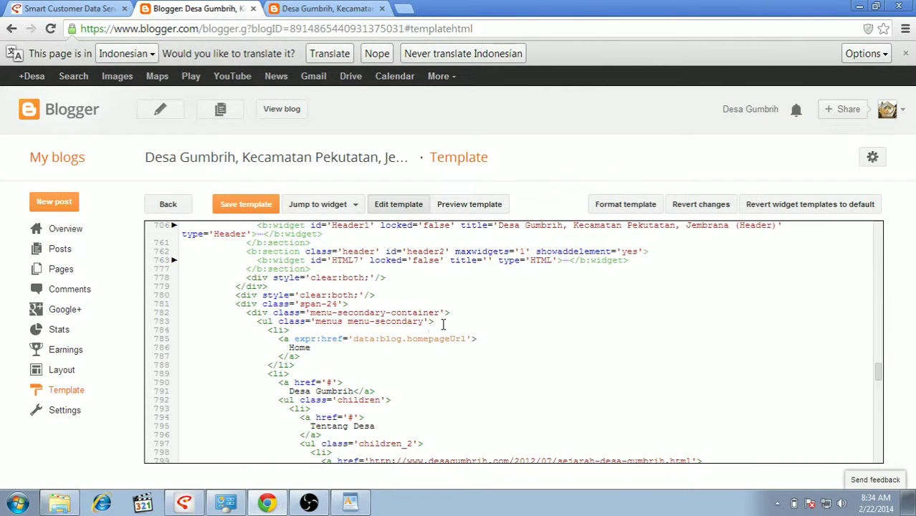
pyautogui.moveTo(431, 321); pyautogui.dragTo(382, 312)
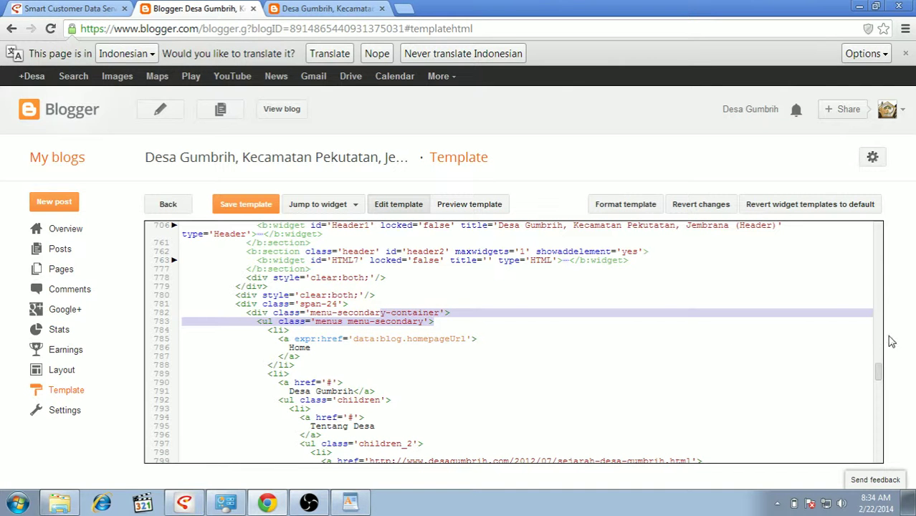
# Step: Find the "test link" menu item and its children list near the end of the menu code
pyautogui.moveTo(879, 378); pyautogui.dragTo(880, 399)
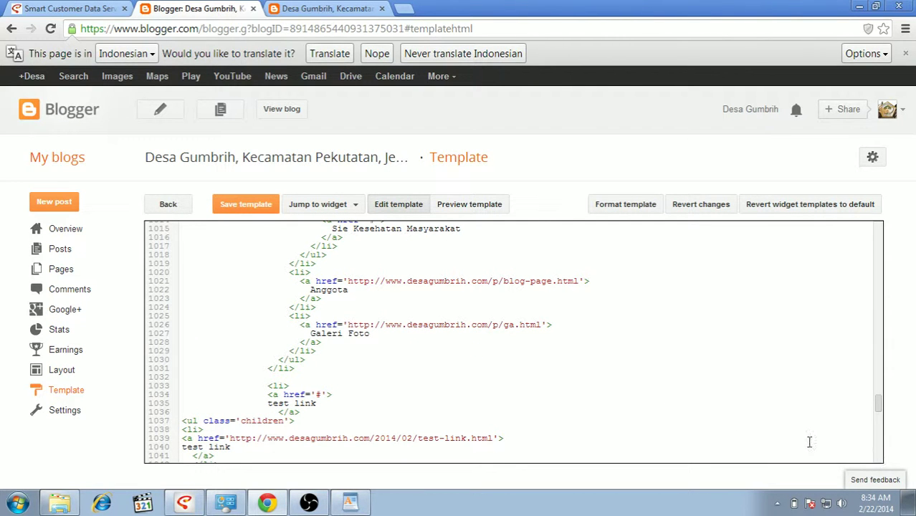
pyautogui.moveTo(682, 416); pyautogui.dragTo(682, 418)
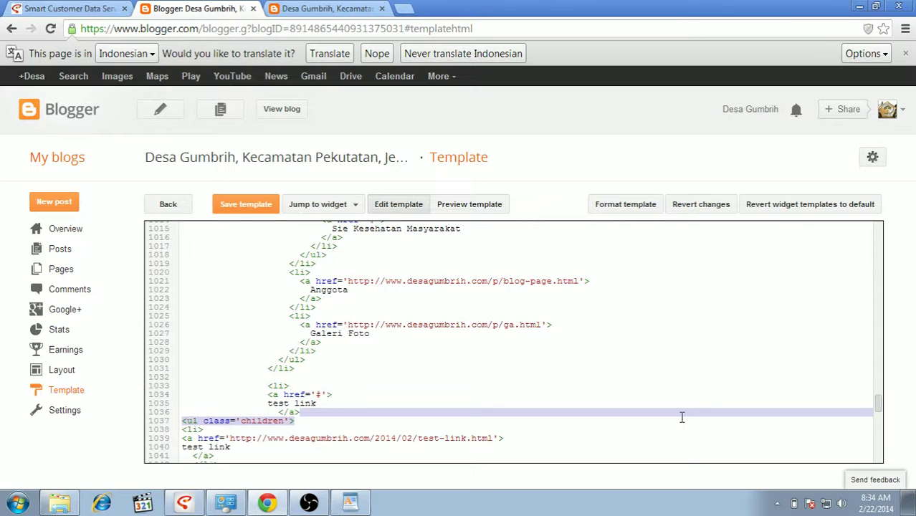
pyautogui.press('Down')
pyautogui.press('Down')
pyautogui.press('Down')
pyautogui.press('Down')
pyautogui.press('Down')
pyautogui.press('Down')
pyautogui.press('Down')
pyautogui.press('Down')
pyautogui.press('Down')
pyautogui.press('Down')
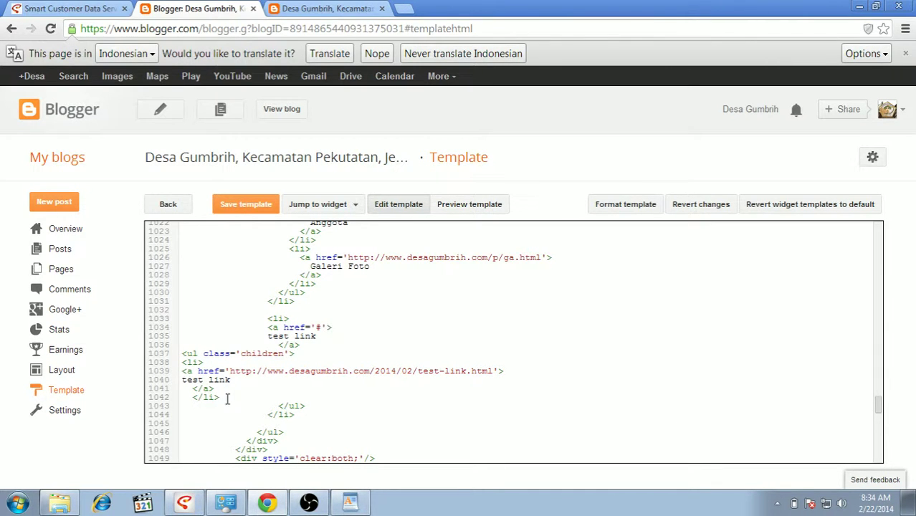
pyautogui.moveTo(222, 397); pyautogui.dragTo(177, 367)
pyautogui.click(175, 362)
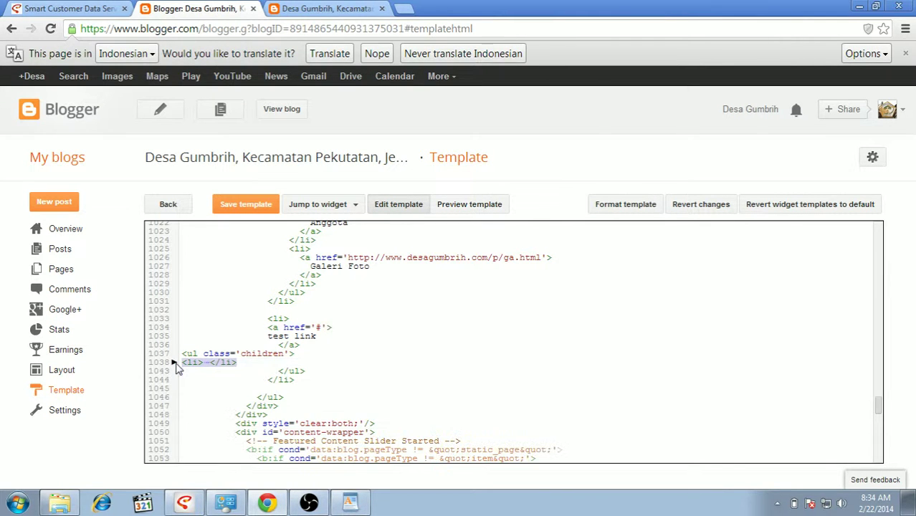
pyautogui.rightClick(212, 367)
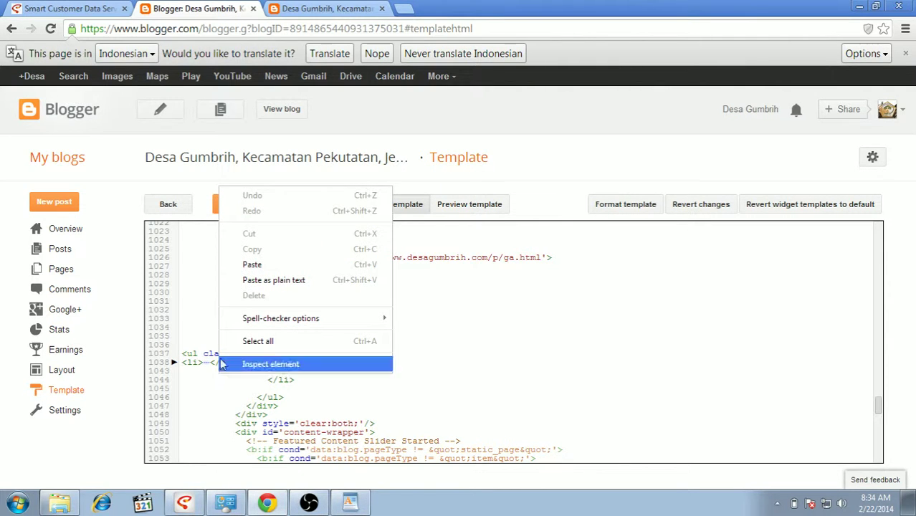
pyautogui.click(196, 374)
pyautogui.rightClick(196, 374)
pyautogui.click(181, 368)
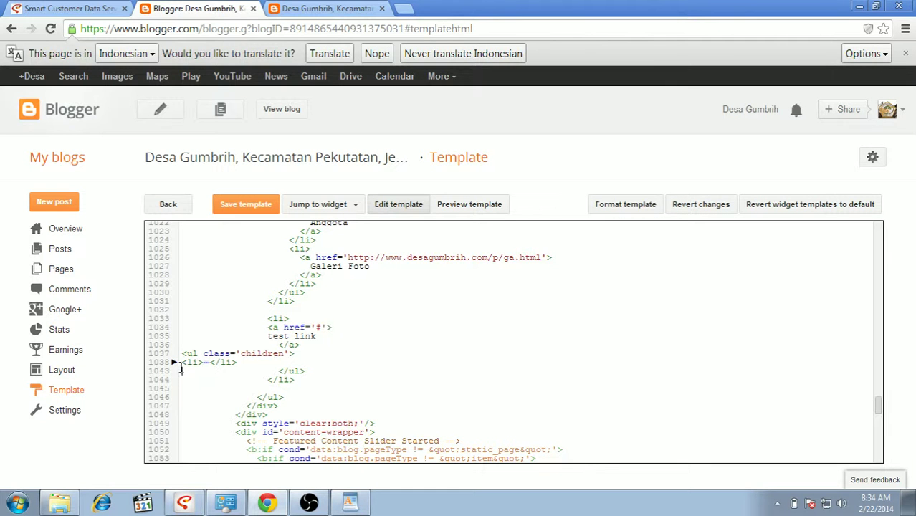
pyautogui.click(174, 362)
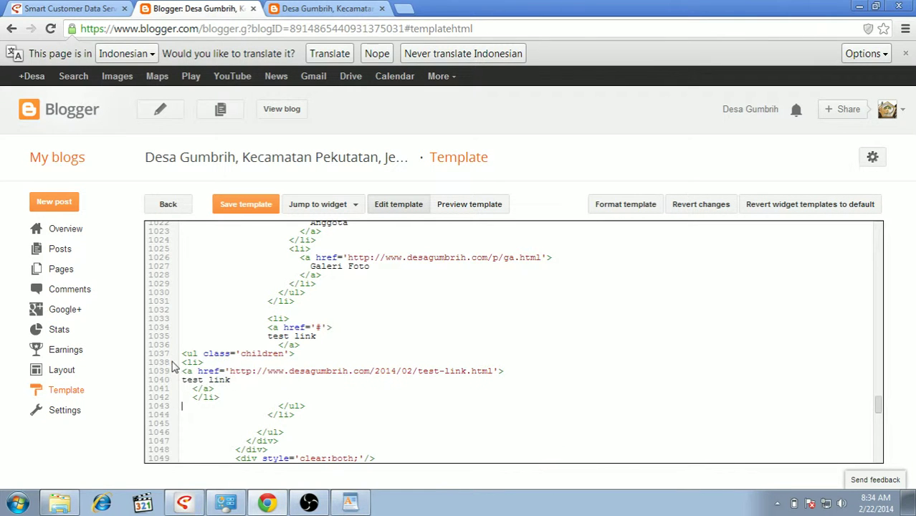
# Step: Duplicate the "test link" list item below the original inside the children list, and put the closing ul tag on its own line
pyautogui.moveTo(234, 397); pyautogui.dragTo(184, 363)
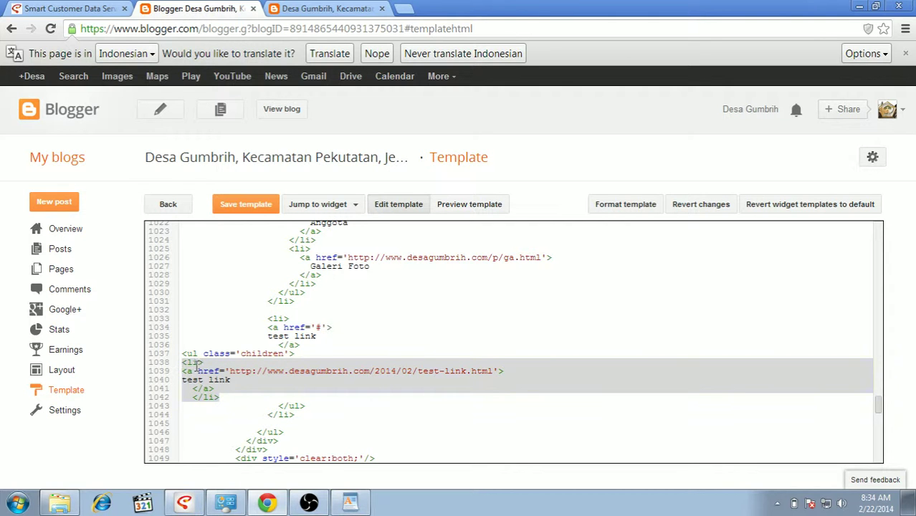
pyautogui.rightClick(201, 372)
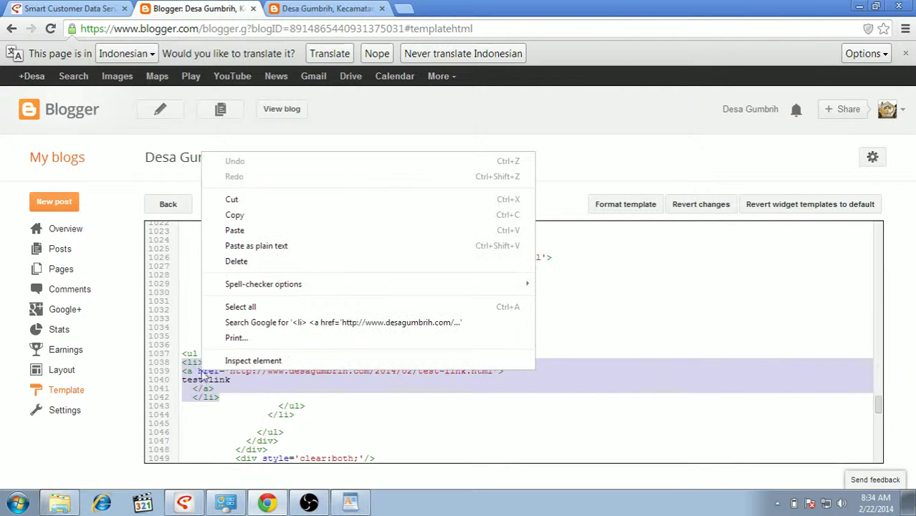
pyautogui.click(222, 218)
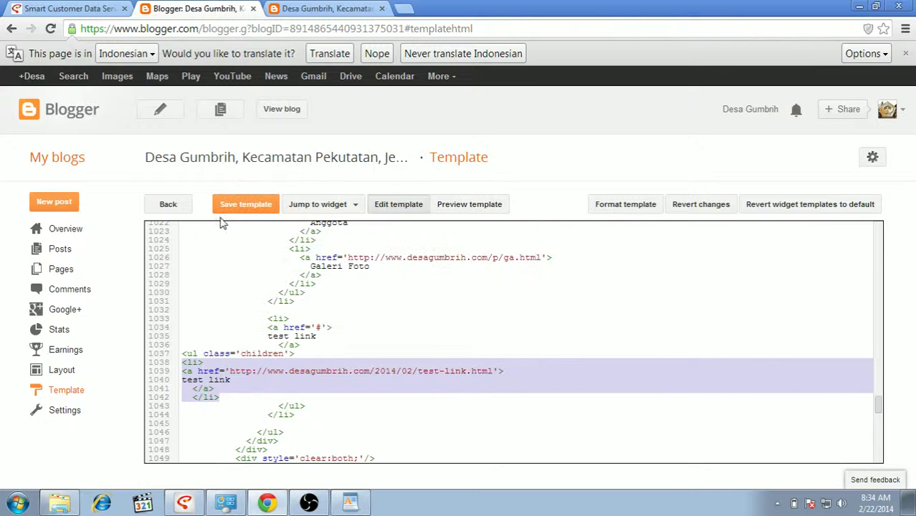
pyautogui.click(240, 396)
pyautogui.press('Return')
pyautogui.rightClick(242, 415)
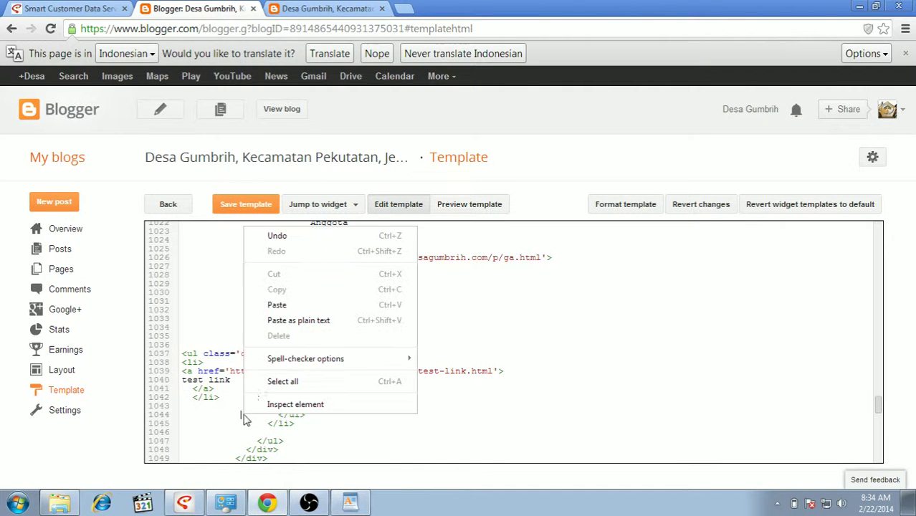
pyautogui.click(277, 305)
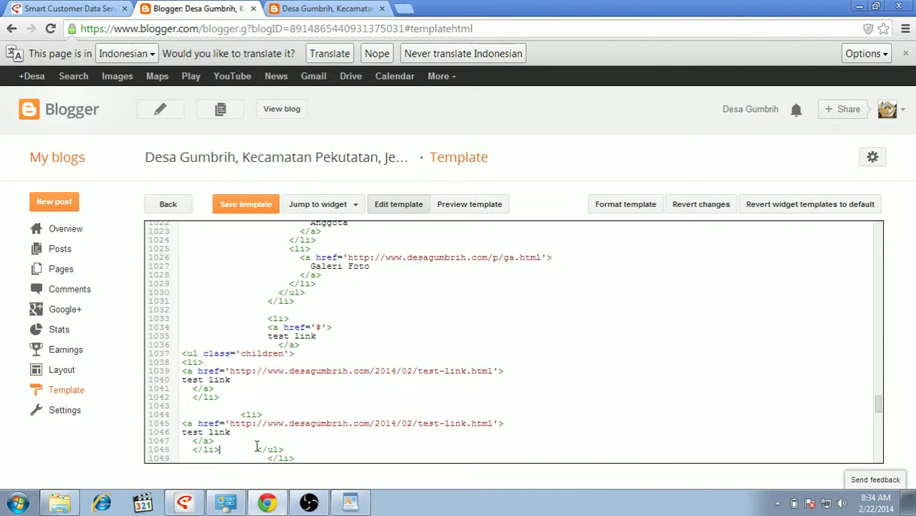
pyautogui.press('Return')
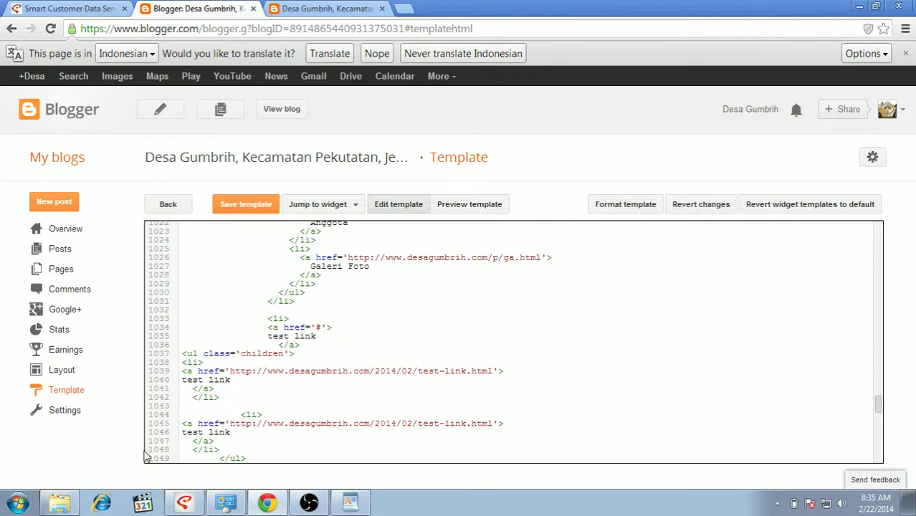
# Step: Change the label of the duplicated list item to "test page"
pyautogui.press('BackSpace')
pyautogui.press('BackSpace')
pyautogui.press('BackSpace')
pyautogui.write('page')
pyautogui.click(323, 8)
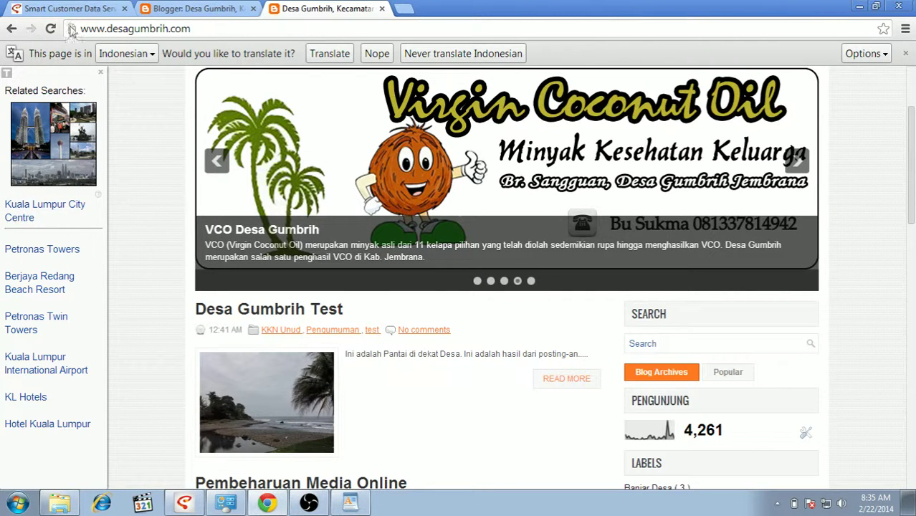
pyautogui.click(132, 30)
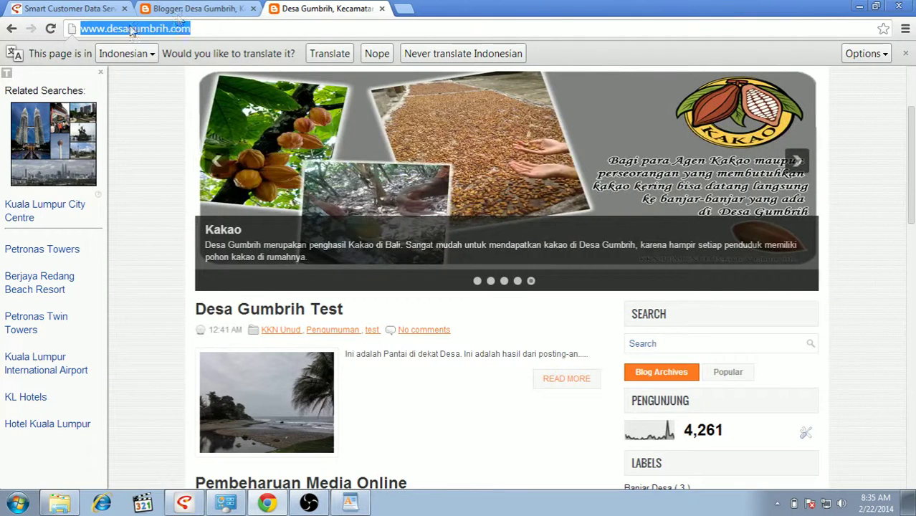
pyautogui.write('www.blogg')
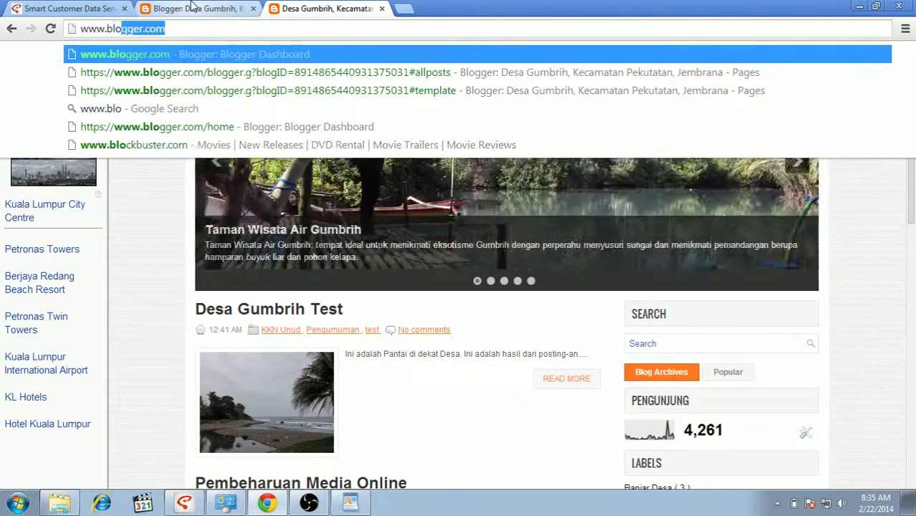
pyautogui.press('Return')
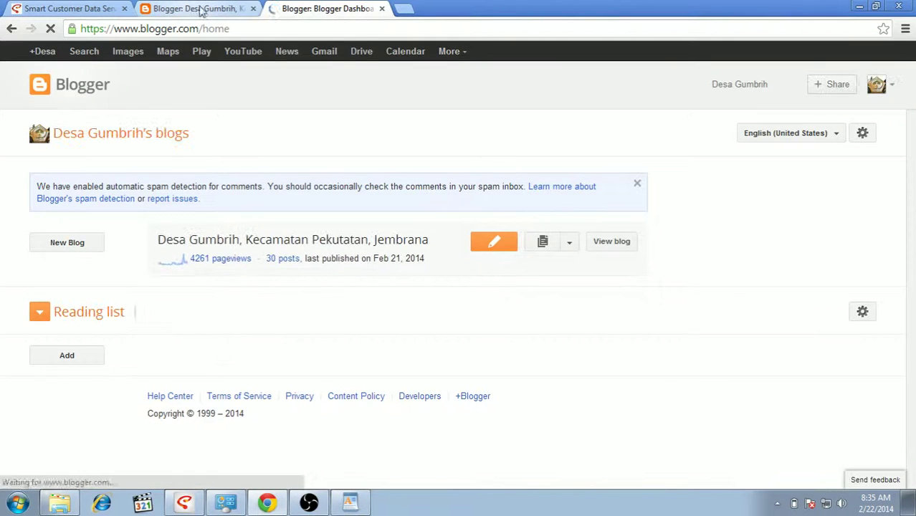
pyautogui.rightClick(307, 244)
pyautogui.press('Escape')
pyautogui.click(306, 244)
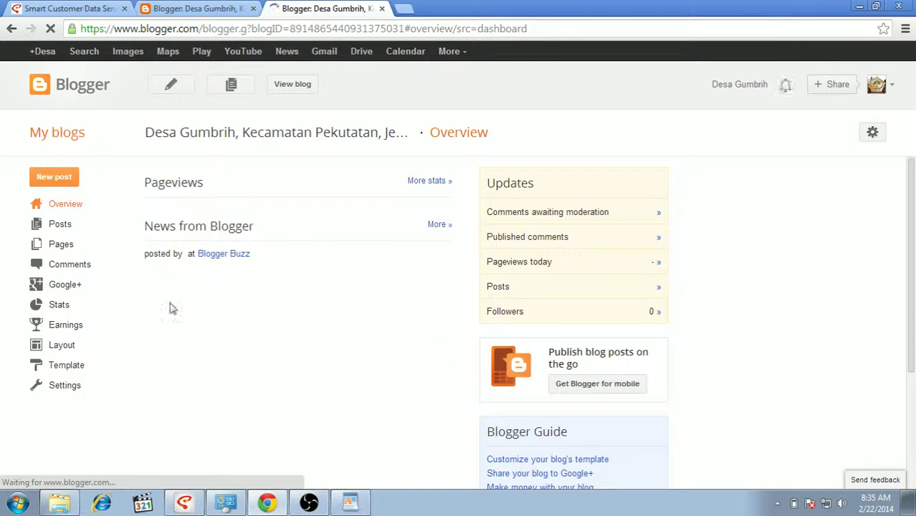
pyautogui.click(49, 244)
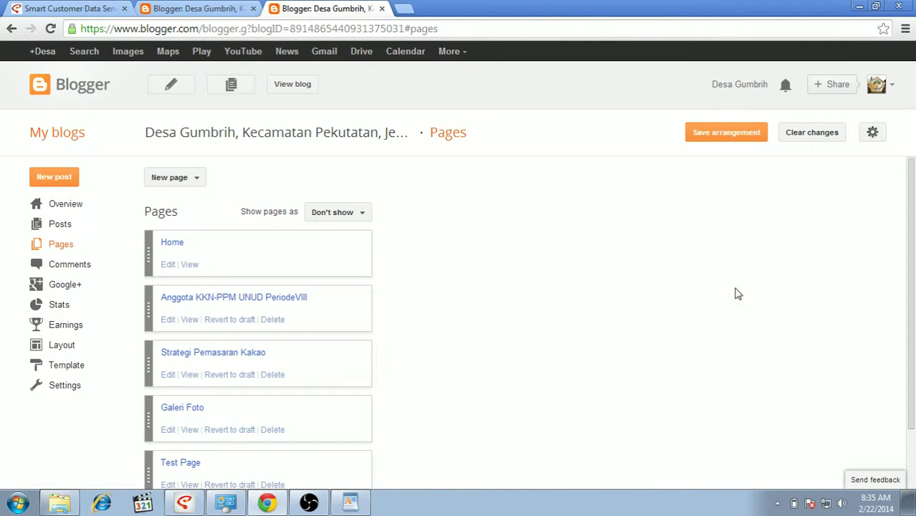
# Step: View the published Test Page from the pages list and copy its web address
pyautogui.scroll(-1, 910, 215)
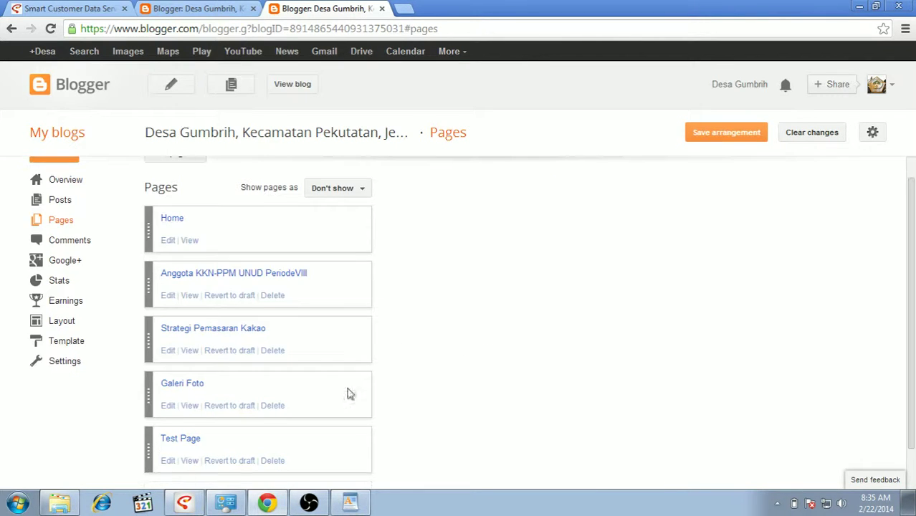
pyautogui.click(188, 463)
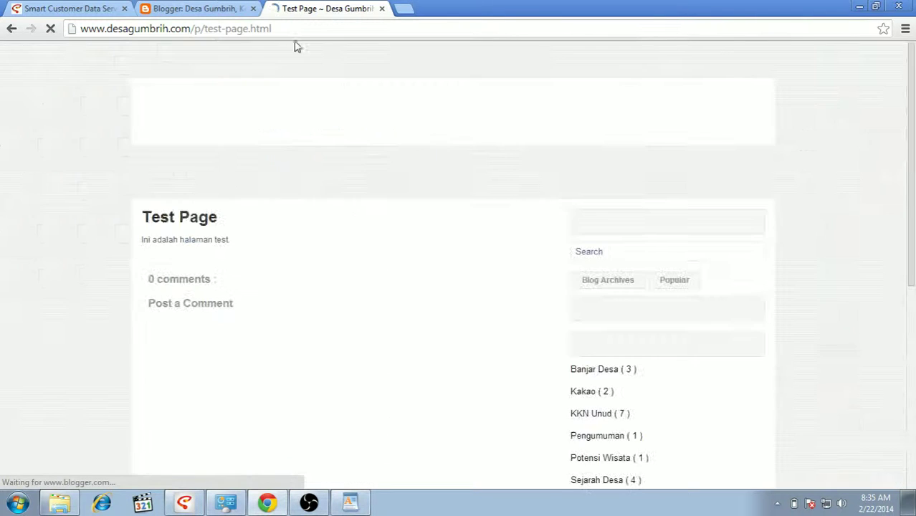
pyautogui.moveTo(273, 29); pyautogui.dragTo(91, 36)
pyautogui.rightClick(91, 36)
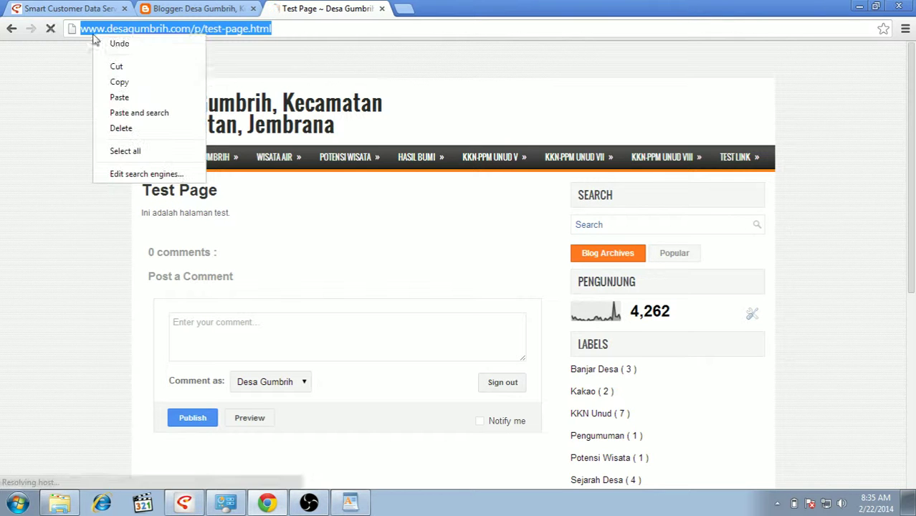
pyautogui.click(121, 82)
pyautogui.click(195, 9)
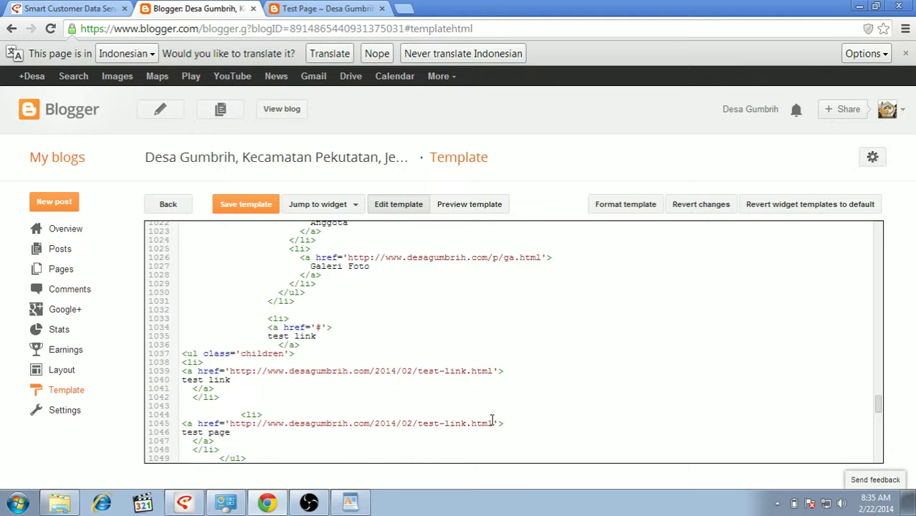
pyautogui.moveTo(492, 423); pyautogui.dragTo(241, 423)
pyautogui.rightClick(232, 423)
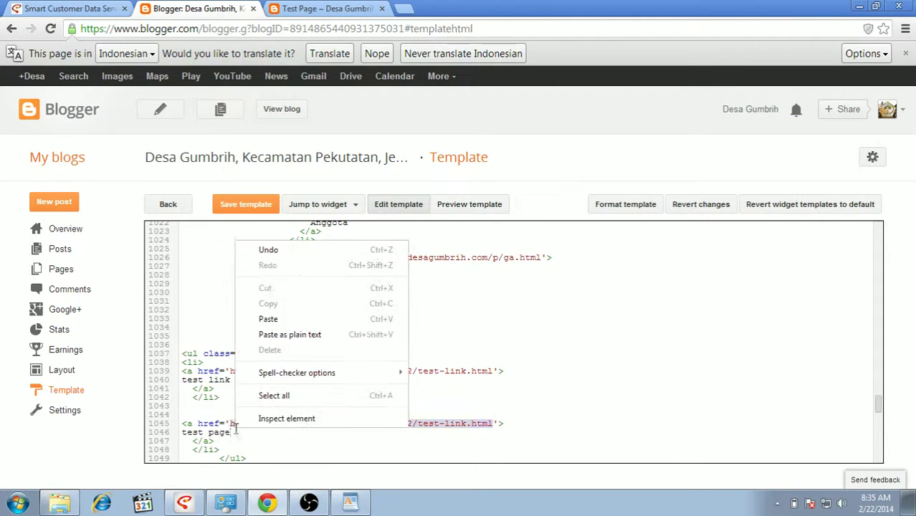
pyautogui.click(227, 423)
pyautogui.moveTo(231, 423); pyautogui.dragTo(495, 423)
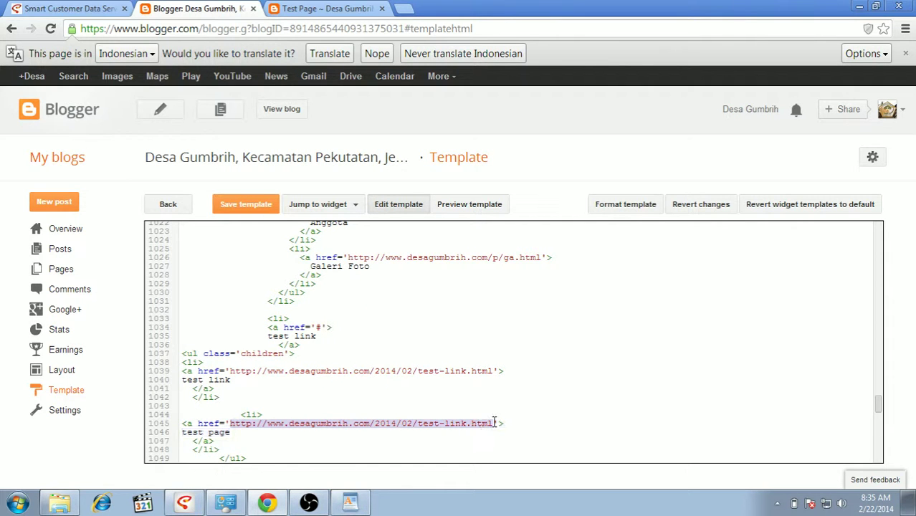
pyautogui.rightClick(482, 423)
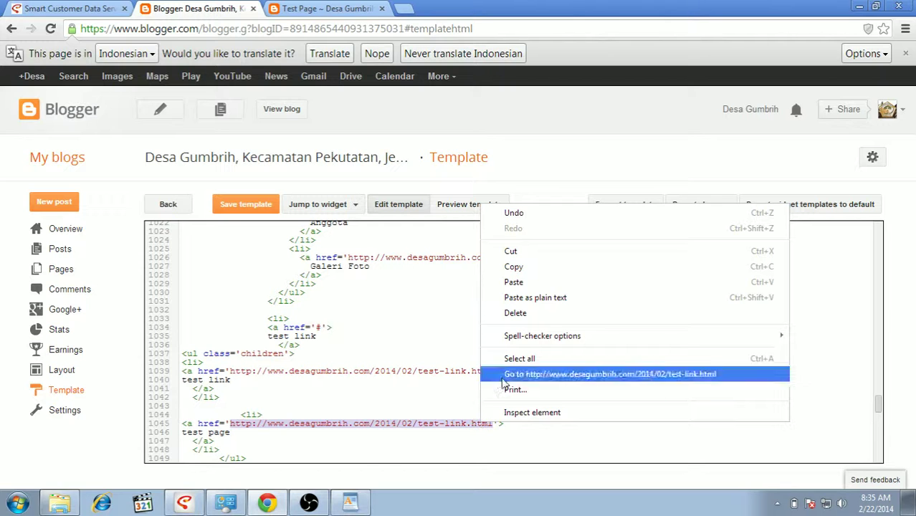
pyautogui.click(513, 282)
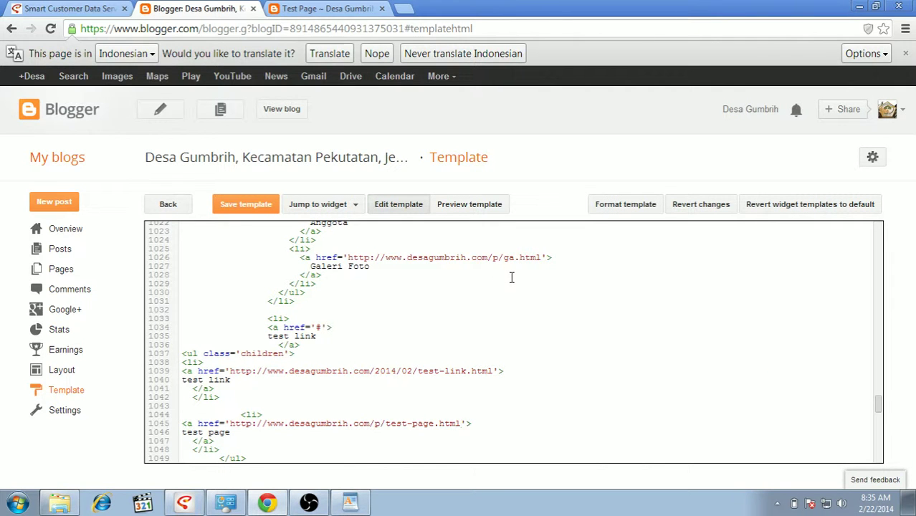
pyautogui.click(245, 208)
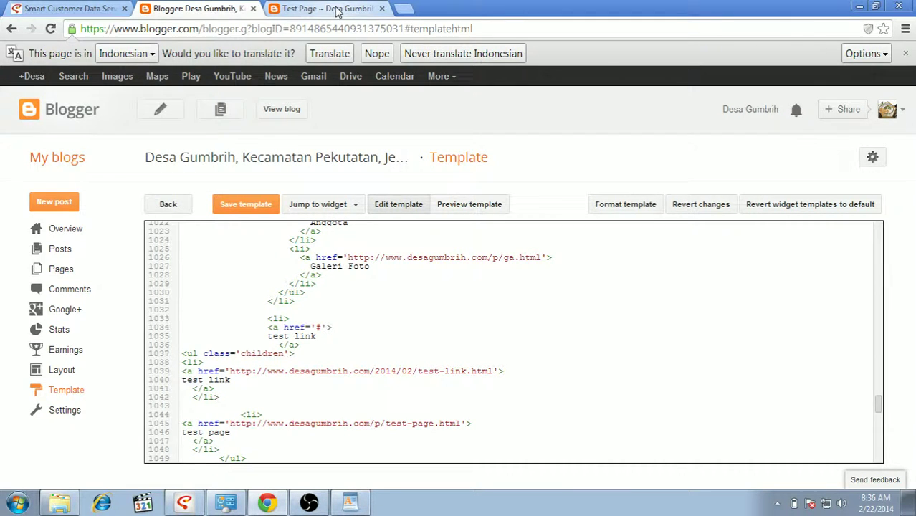
# Step: Test both entries of the blog's Test Link submenu by opening "test link" and "test page"
pyautogui.click(337, 10)
pyautogui.moveTo(736, 163)
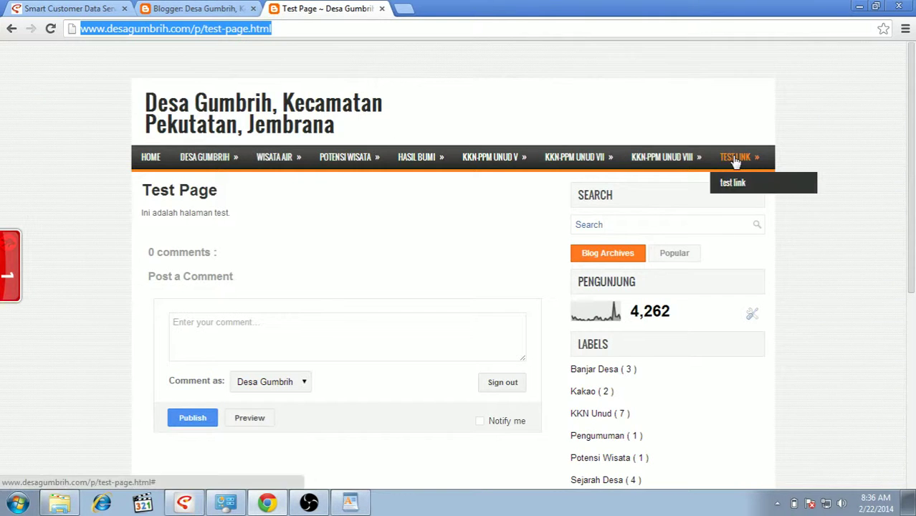
pyautogui.click(732, 183)
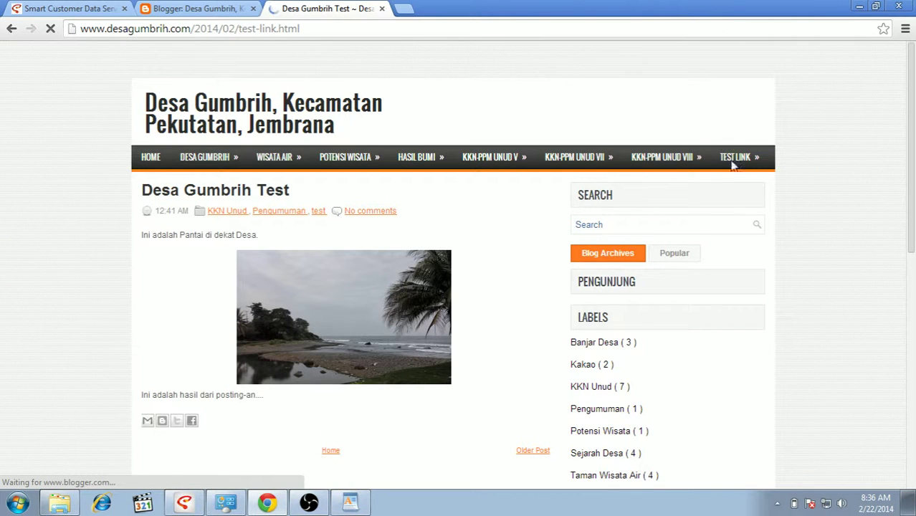
pyautogui.moveTo(791, 166)
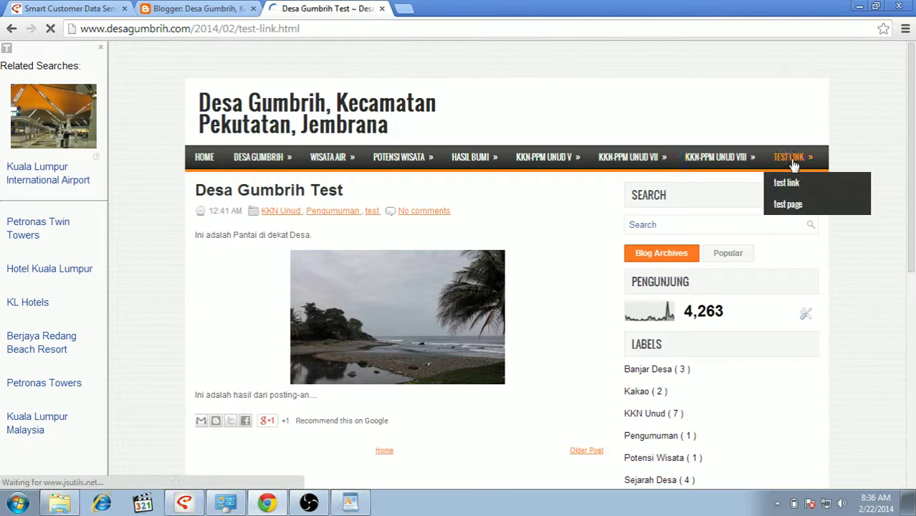
pyautogui.click(792, 207)
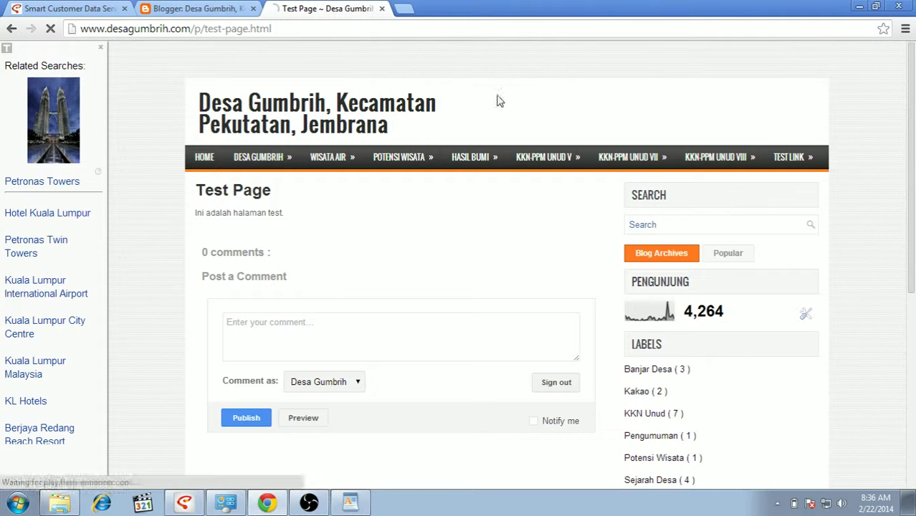
# Step: Open the search preferences in the blog's settings, and switch to the WordPad document
pyautogui.click(190, 7)
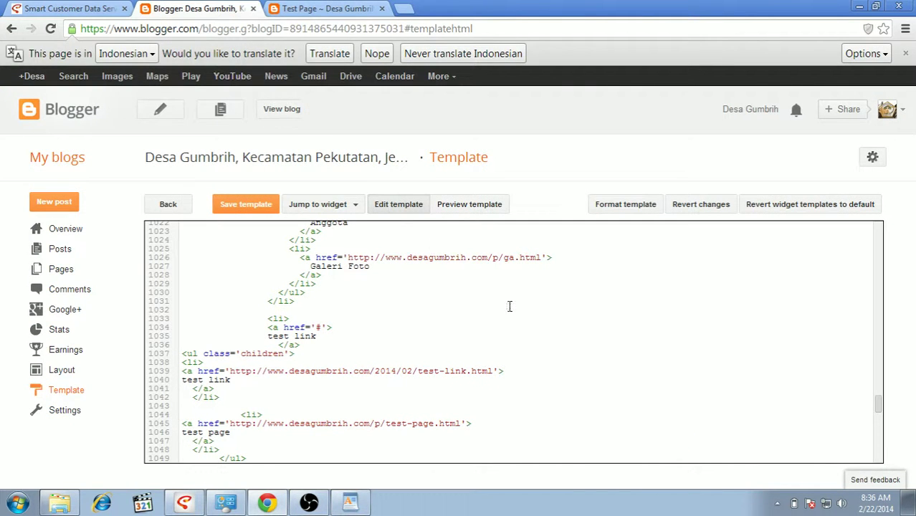
pyautogui.moveTo(407, 266); pyautogui.dragTo(180, 310)
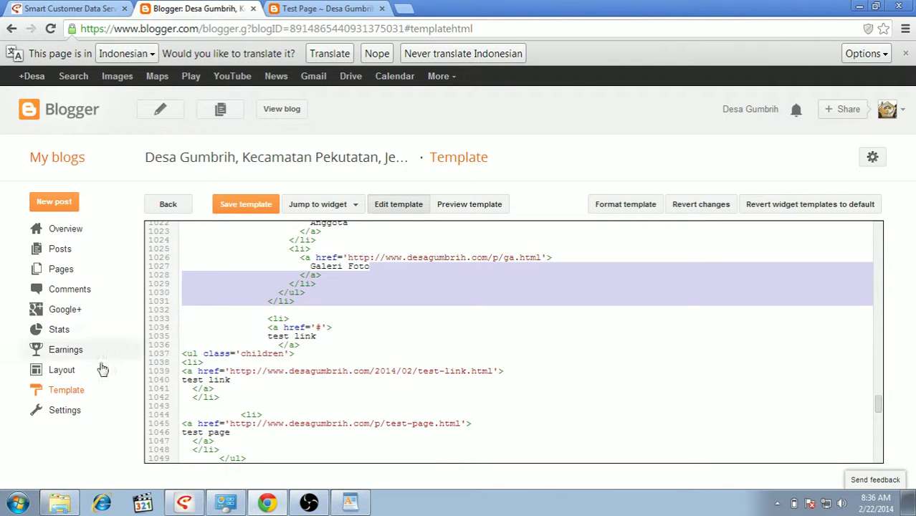
pyautogui.click(74, 410)
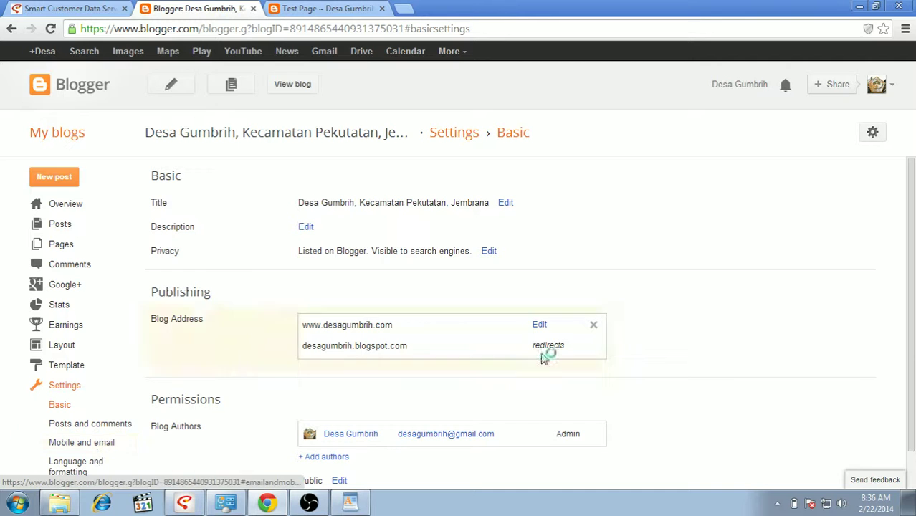
pyautogui.scroll(-1, 913, 248)
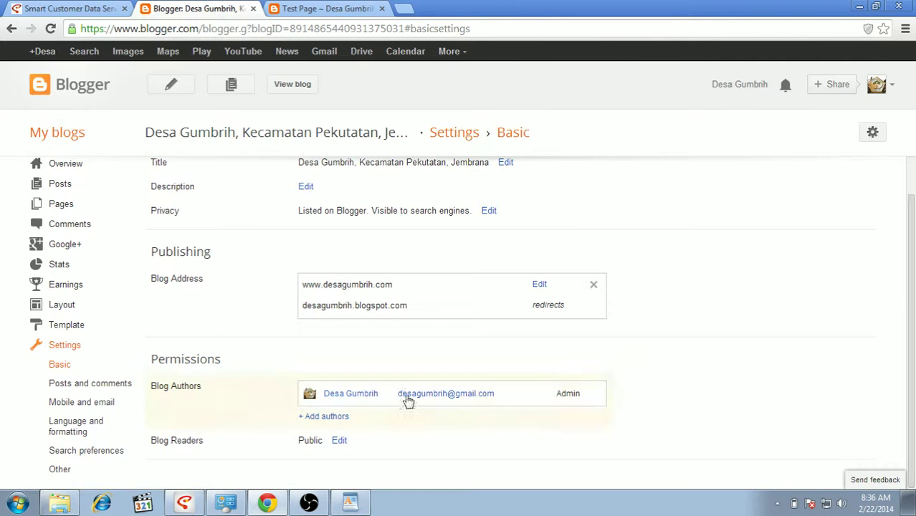
pyautogui.click(95, 452)
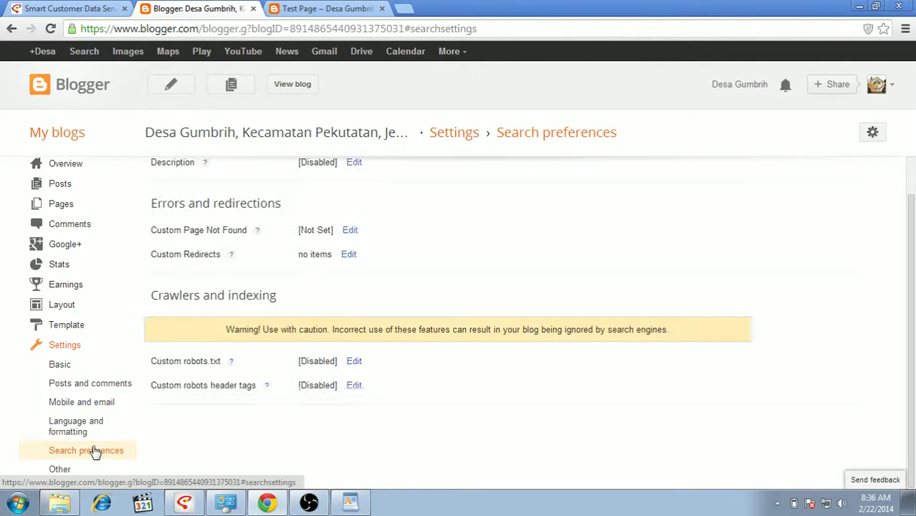
pyautogui.moveTo(913, 384); pyautogui.dragTo(913, 342)
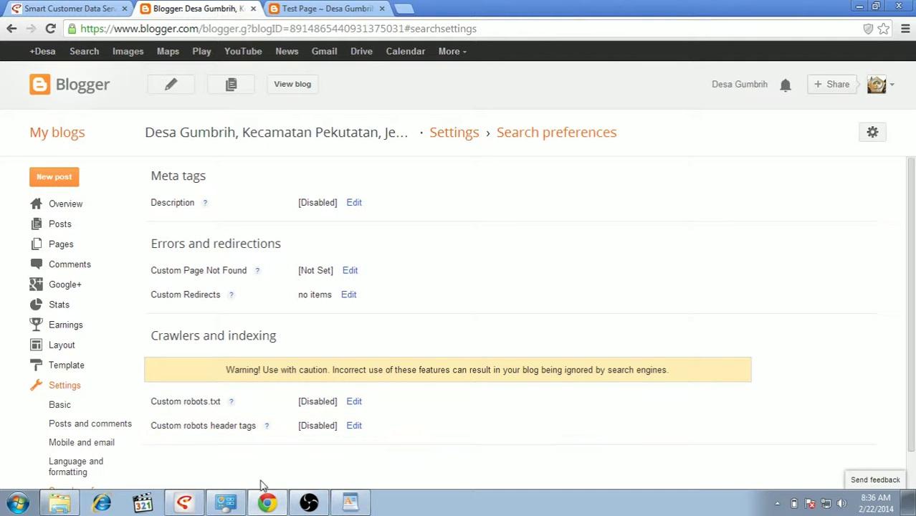
pyautogui.click(349, 503)
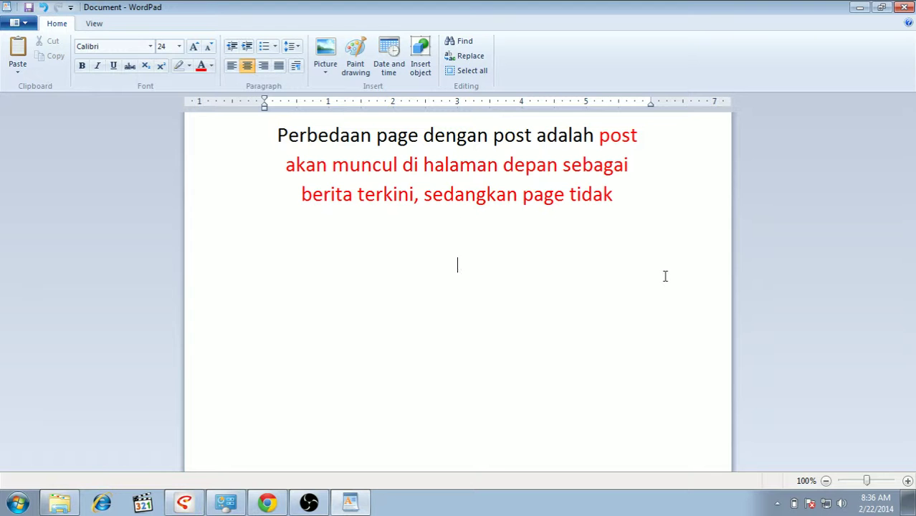
pyautogui.write('Modi')
pyautogui.press('BackSpace')
pyautogui.press('BackSpace')
pyautogui.press('BackSpace')
pyautogui.press('BackSpace')
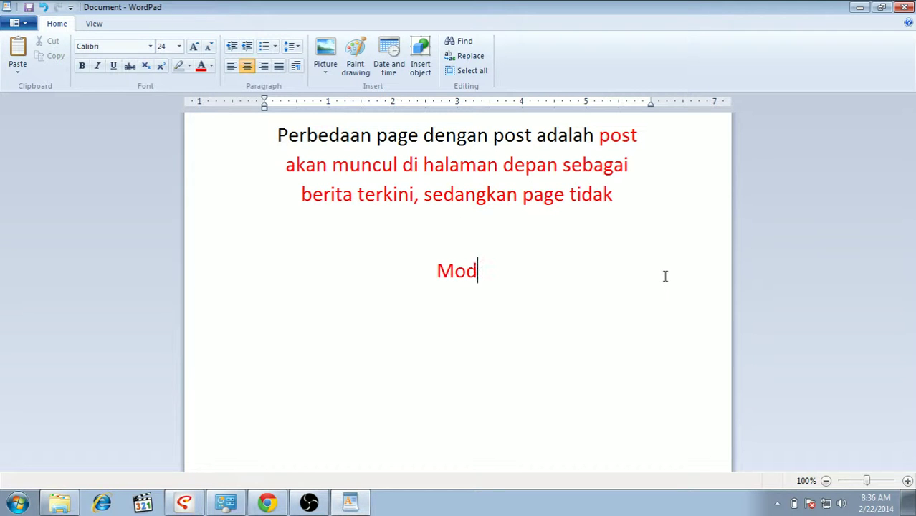
# Step: Set the text colour to black and add the line "Modifikasi link/alamat web dengan redirect" below the red text
pyautogui.click(211, 66)
pyautogui.click(207, 86)
pyautogui.write('Modifikasi link')
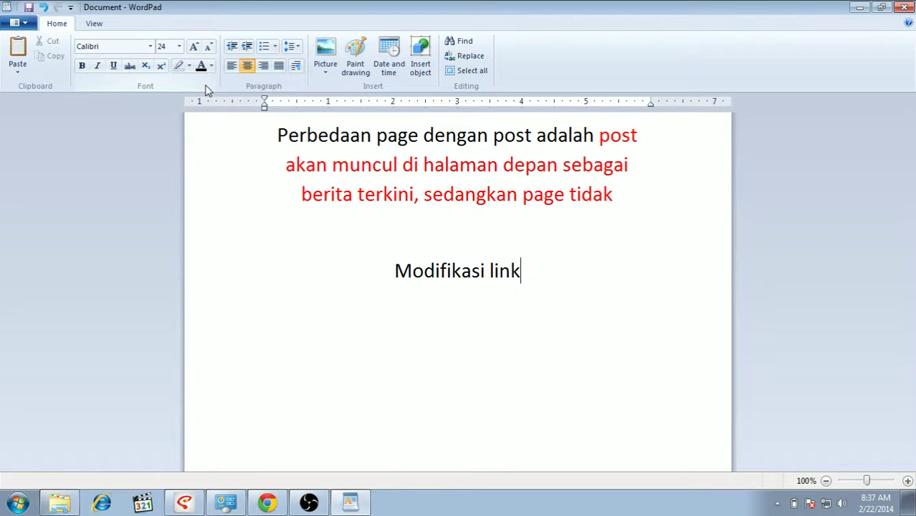
pyautogui.write('/al')
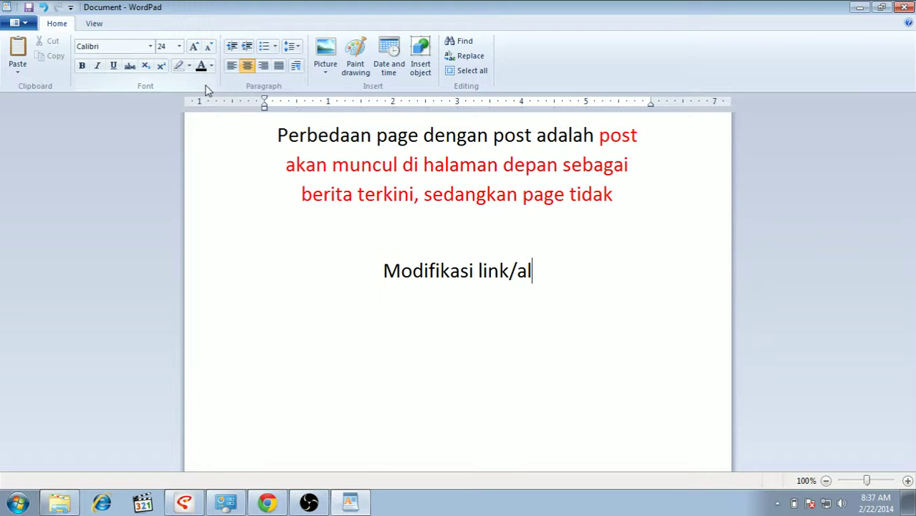
pyautogui.write('amat web')
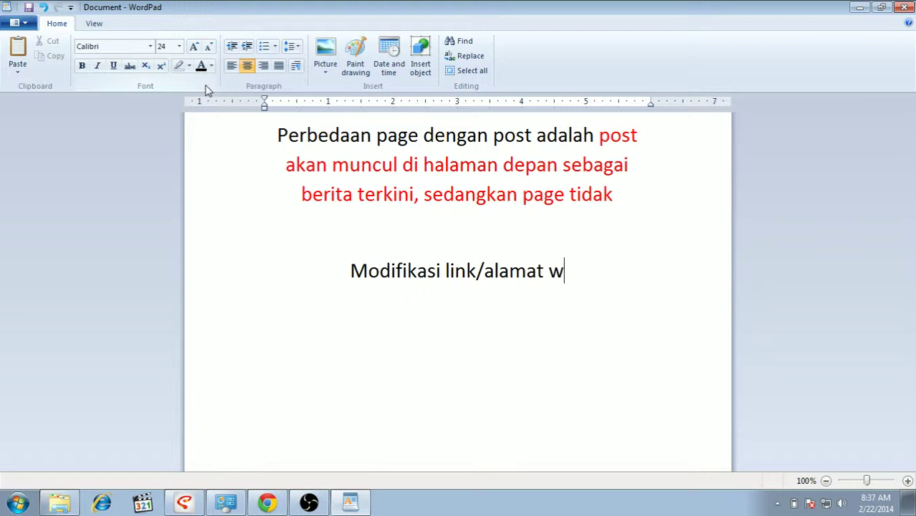
pyautogui.write('nga')
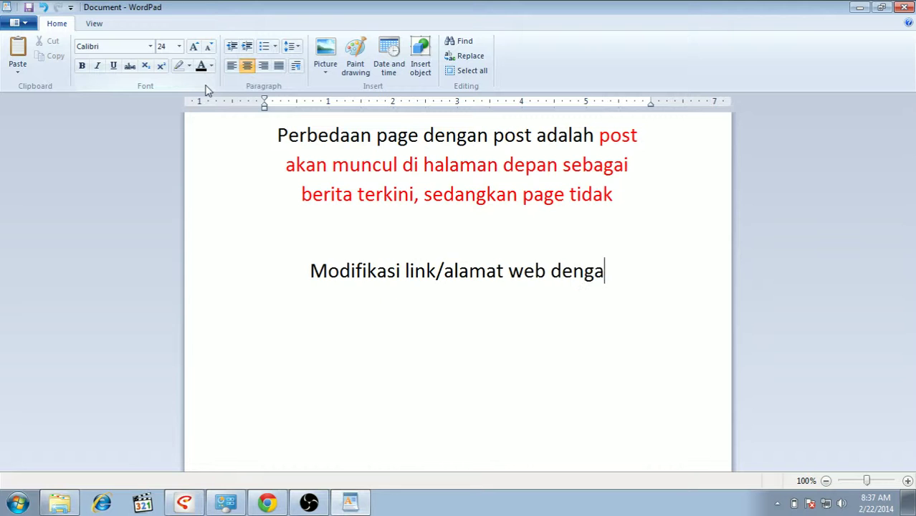
pyautogui.write('n redirect')
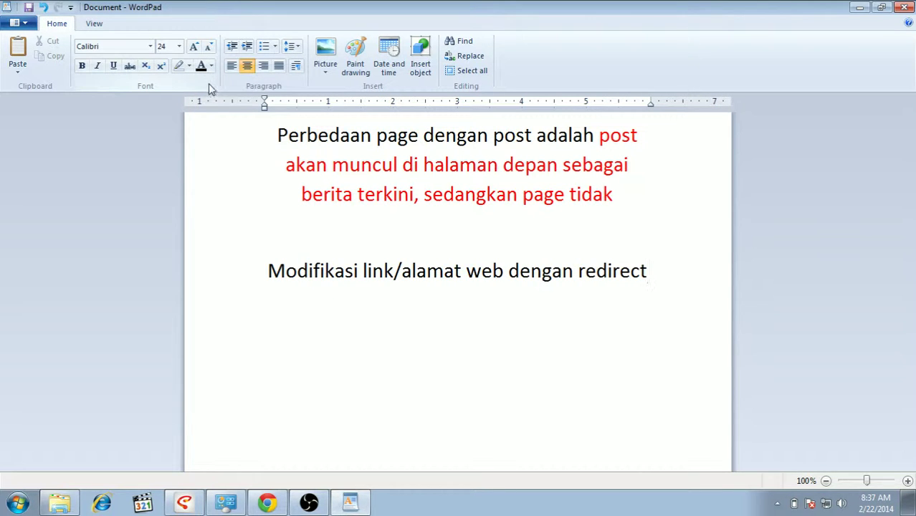
# Step: Switch to Chrome and open the blog's custom redirects for editing, ready to enter a new redirect's source address
pyautogui.click(268, 502)
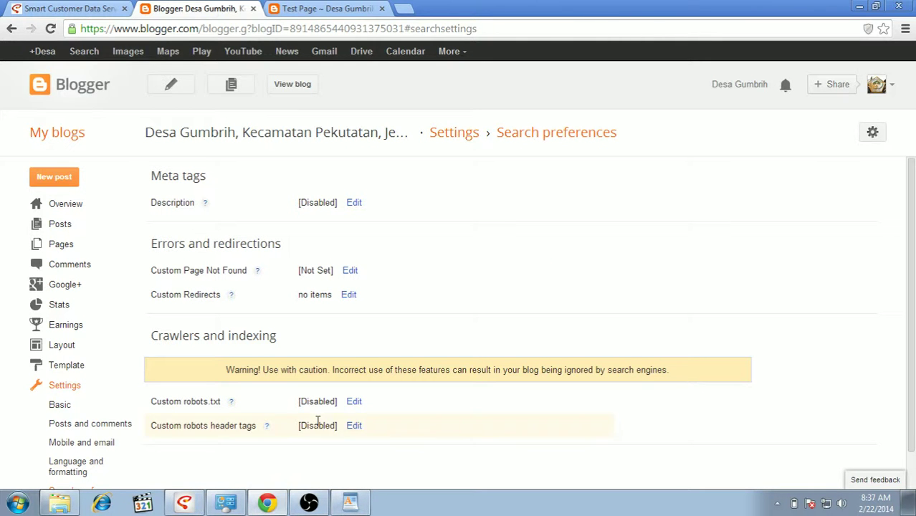
pyautogui.click(349, 297)
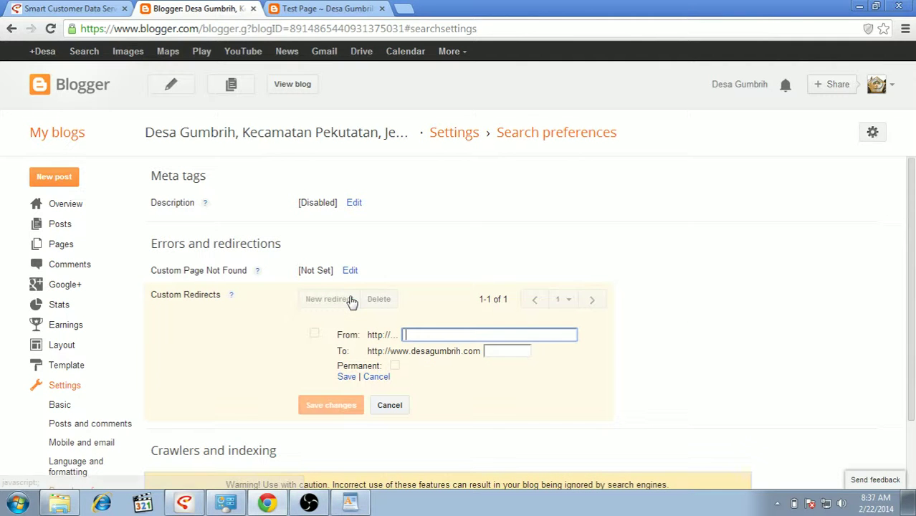
pyautogui.click(395, 335)
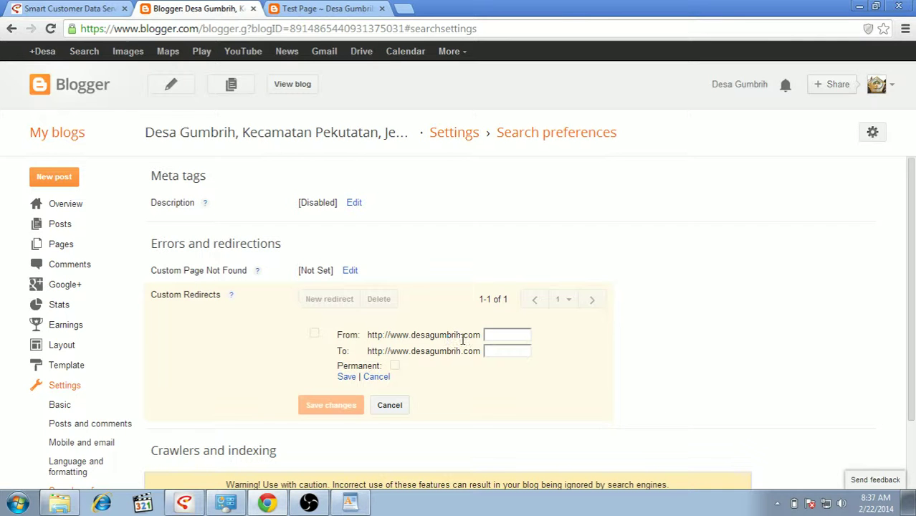
pyautogui.click(494, 335)
pyautogui.click(401, 335)
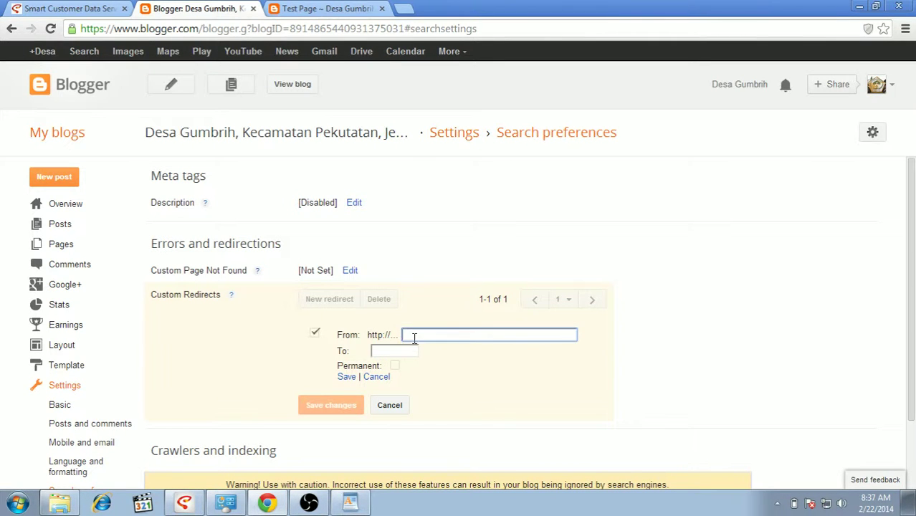
# Step: Copy "test-page" from the Test Page's web address and paste it as the redirect's source
pyautogui.click(316, 9)
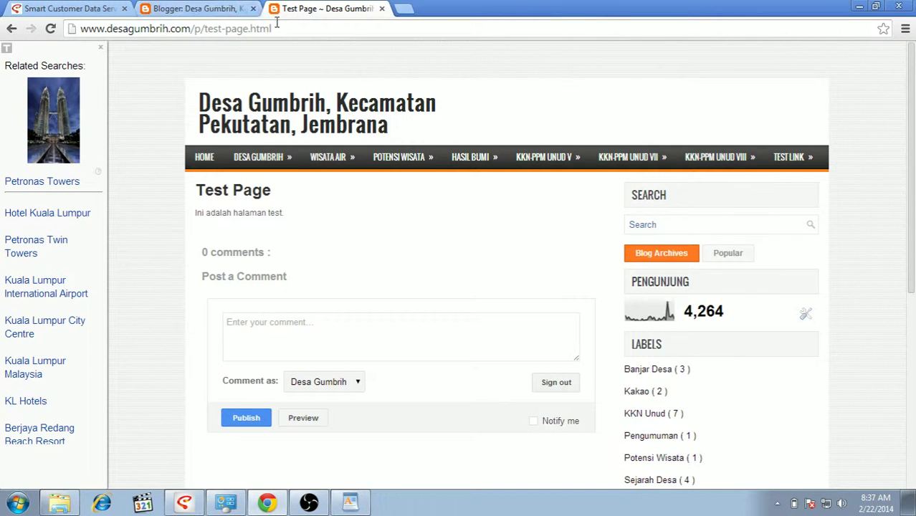
pyautogui.moveTo(272, 29); pyautogui.dragTo(247, 28)
pyautogui.click(249, 28)
pyautogui.moveTo(247, 29); pyautogui.dragTo(206, 34)
pyautogui.hotkey('ctrl', 'c')
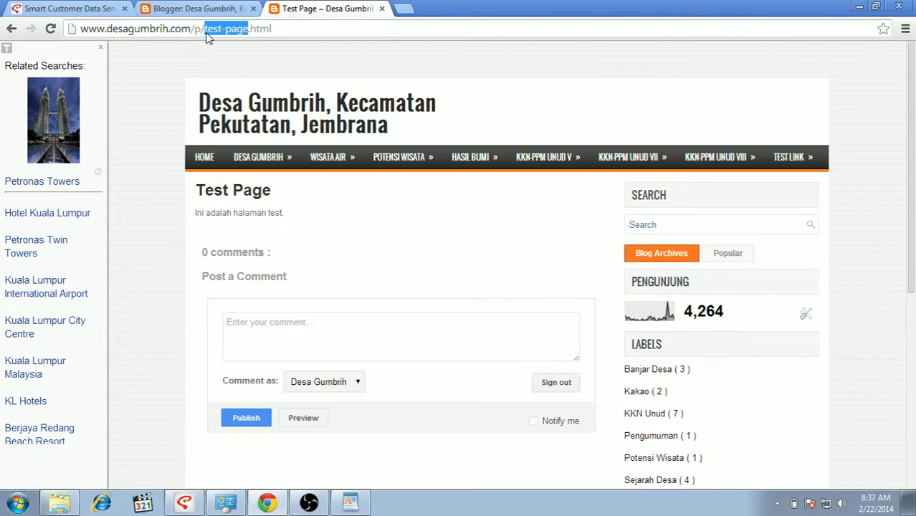
pyautogui.click(215, 9)
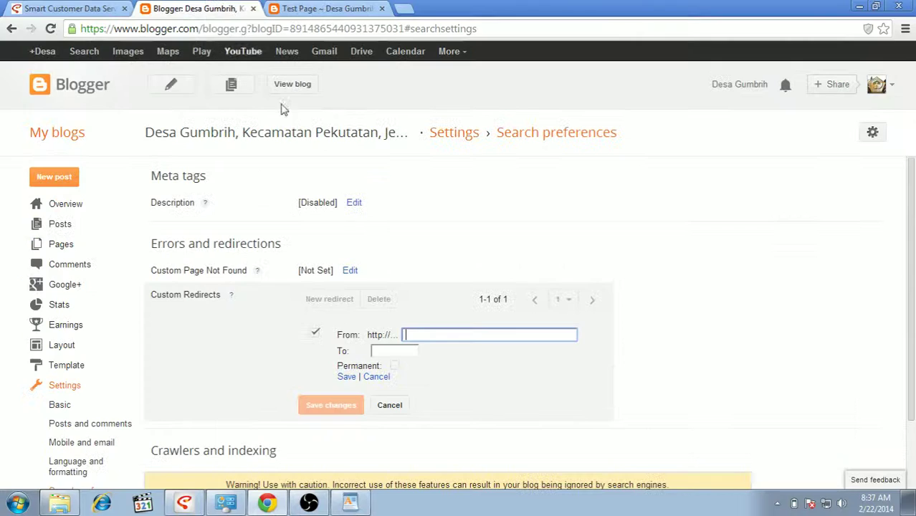
pyautogui.hotkey('ctrl', 'v')
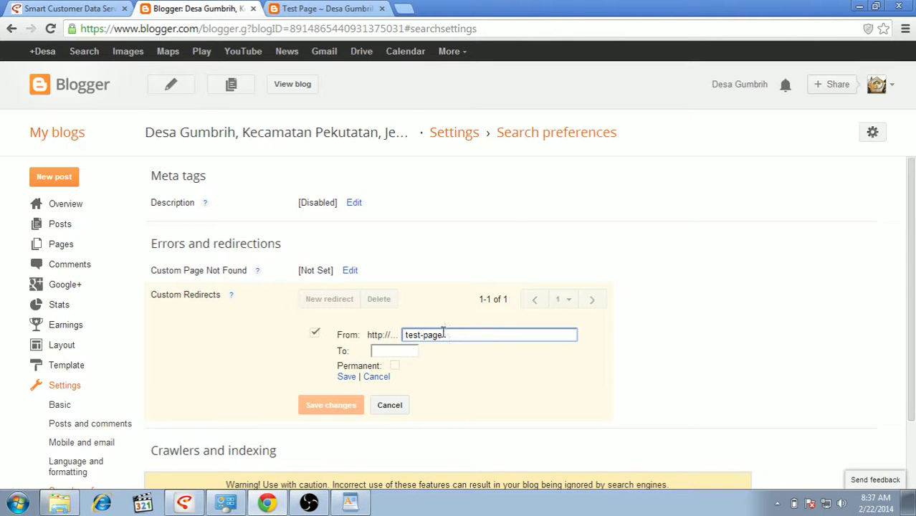
# Step: Copy the Test Page's full web address and paste it as the redirect's destination
pyautogui.click(407, 350)
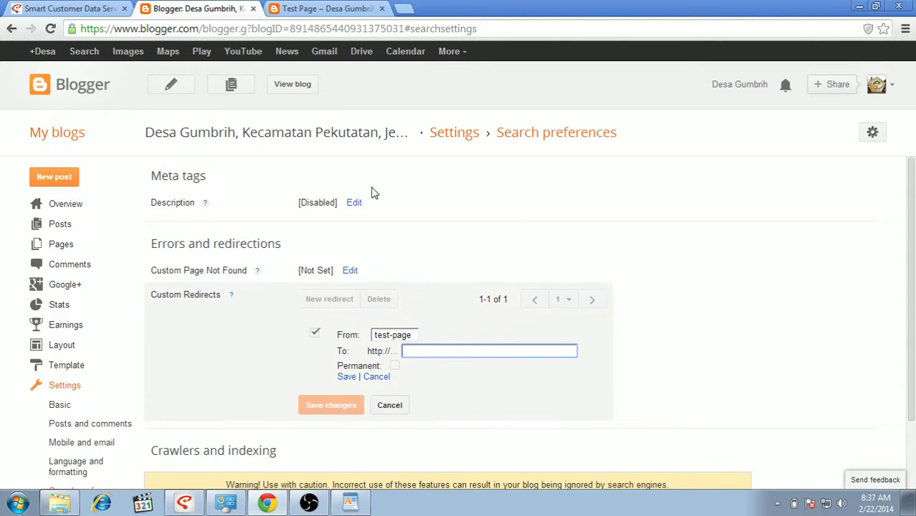
pyautogui.click(326, 8)
pyautogui.moveTo(334, 28); pyautogui.dragTo(52, 14)
pyautogui.click(29, 9)
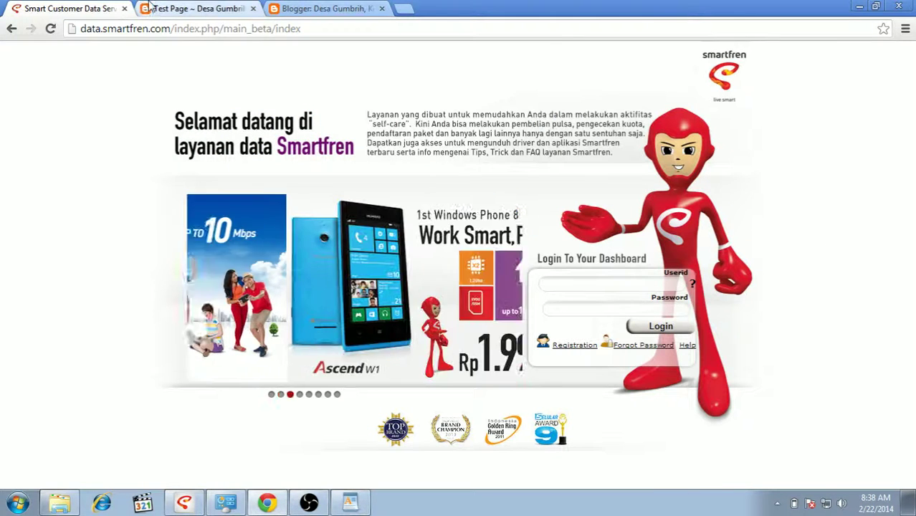
pyautogui.click(240, 8)
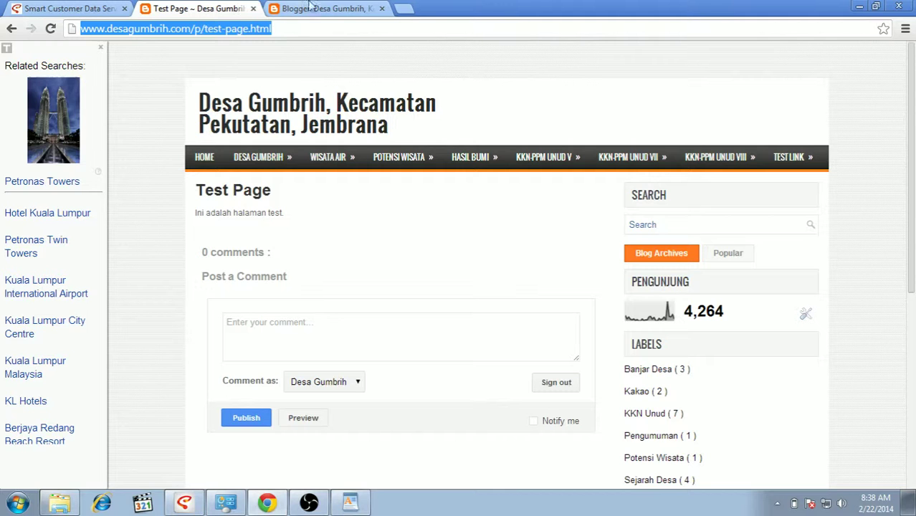
pyautogui.rightClick(232, 32)
pyautogui.click(254, 79)
pyautogui.click(324, 8)
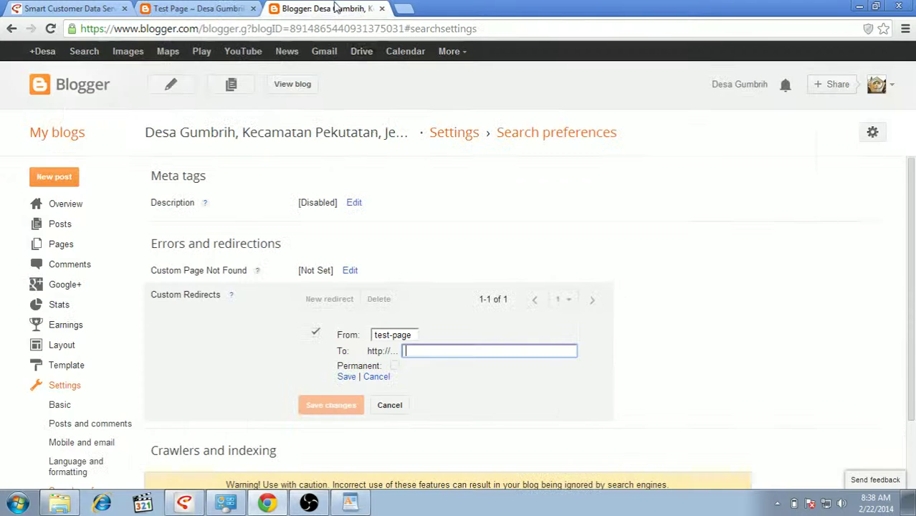
pyautogui.rightClick(415, 351)
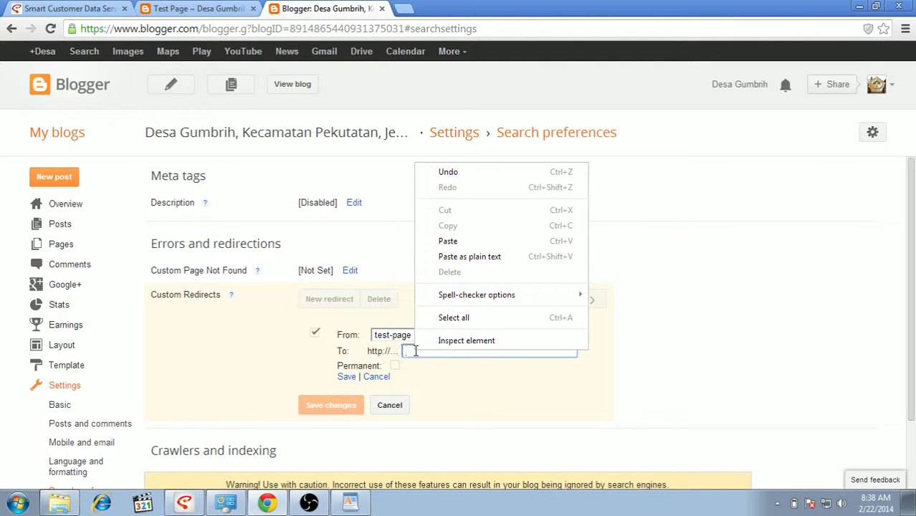
pyautogui.click(454, 240)
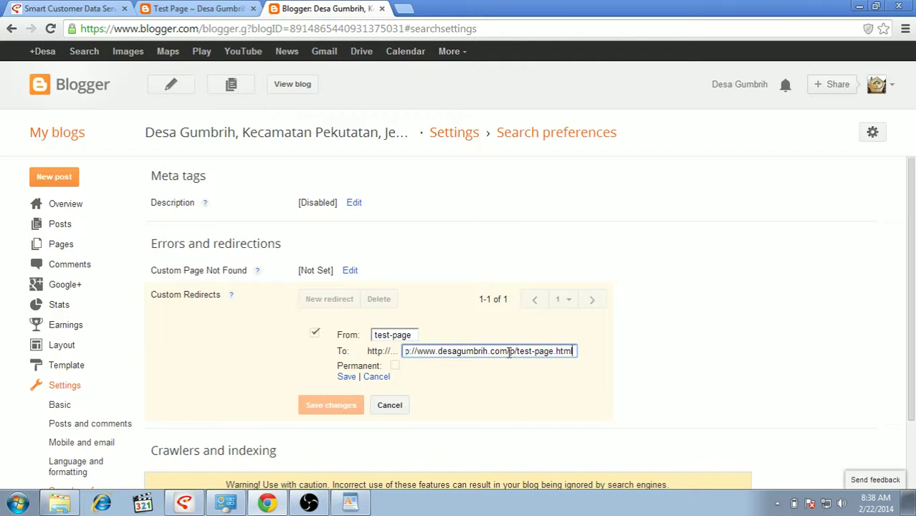
# Step: Shorten the redirect's destination to "p/test-page.html" and save the redirect entry
pyautogui.moveTo(507, 351); pyautogui.dragTo(326, 350)
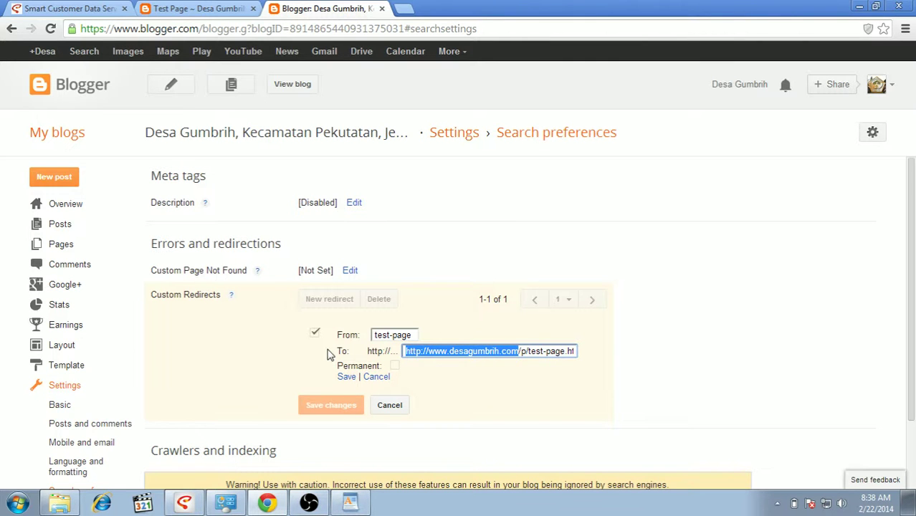
pyautogui.press('BackSpace')
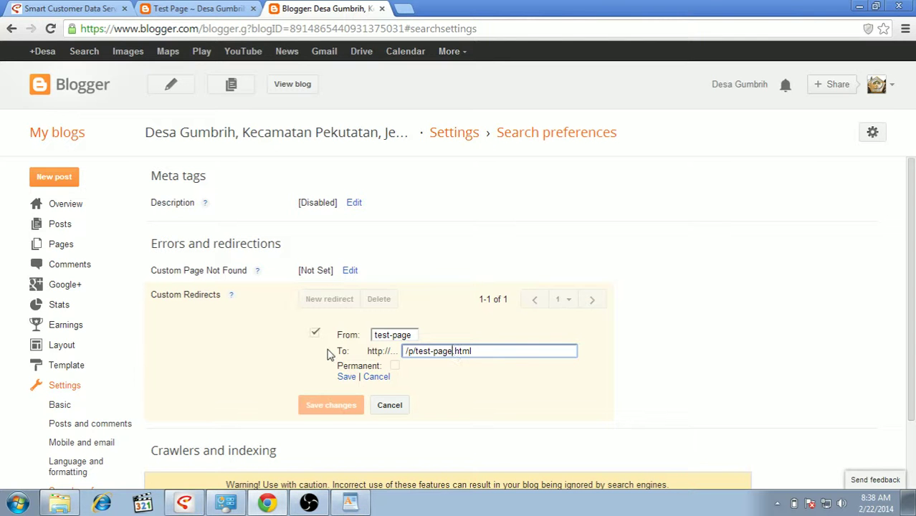
pyautogui.press('Delete')
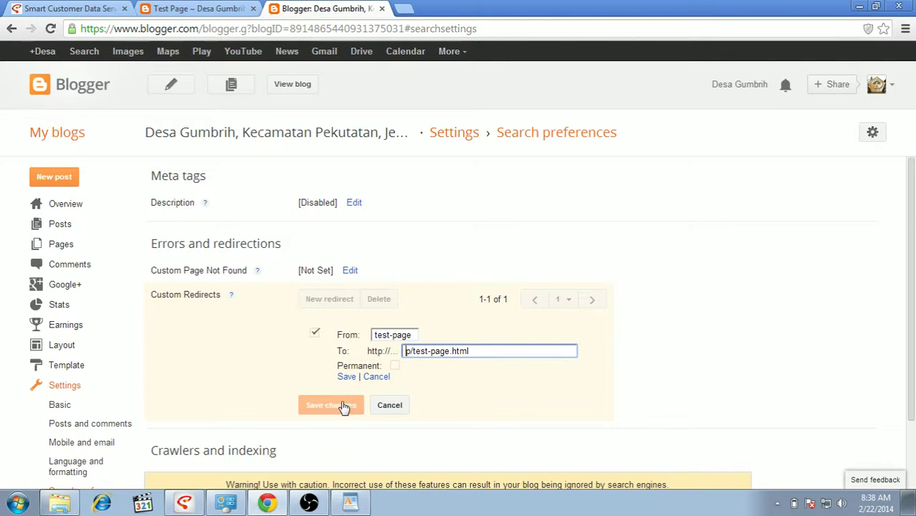
pyautogui.click(346, 380)
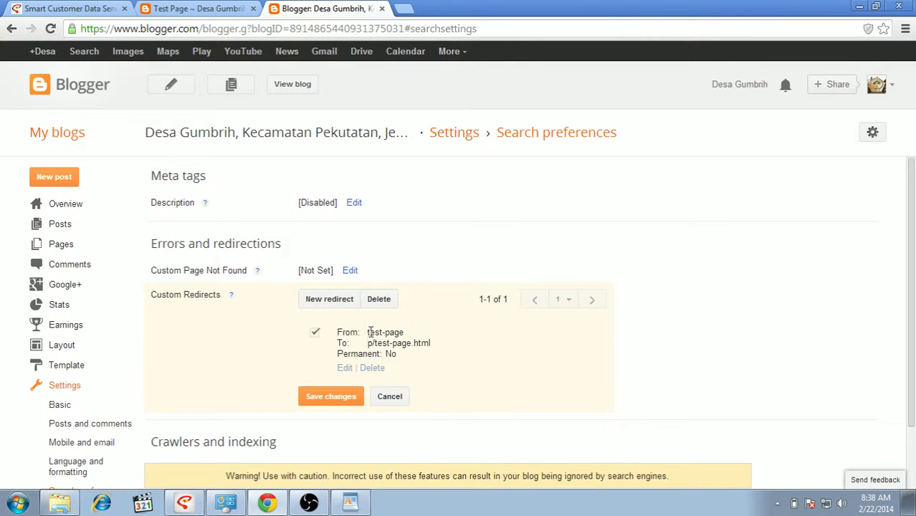
# Step: Edit the redirect so its source is "/test-page" and its destination is "/p/test-page.html", and save the entry
pyautogui.click(346, 368)
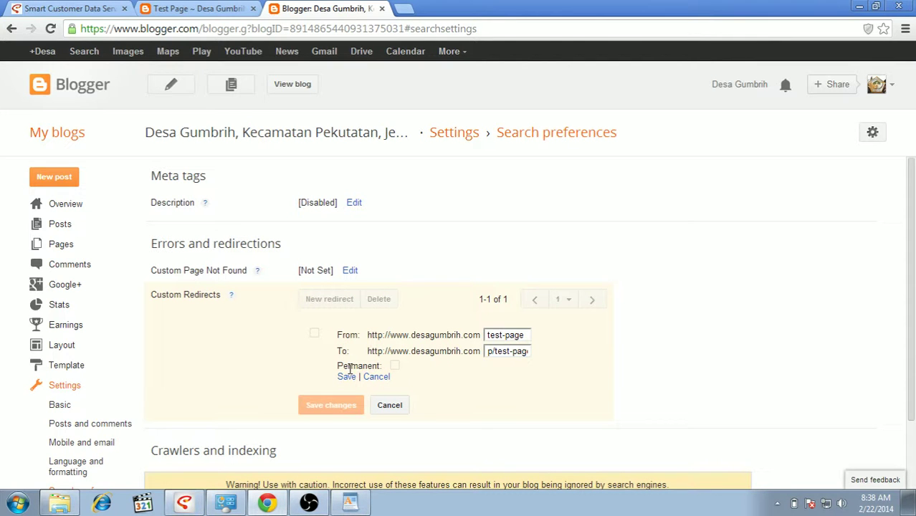
pyautogui.click(486, 337)
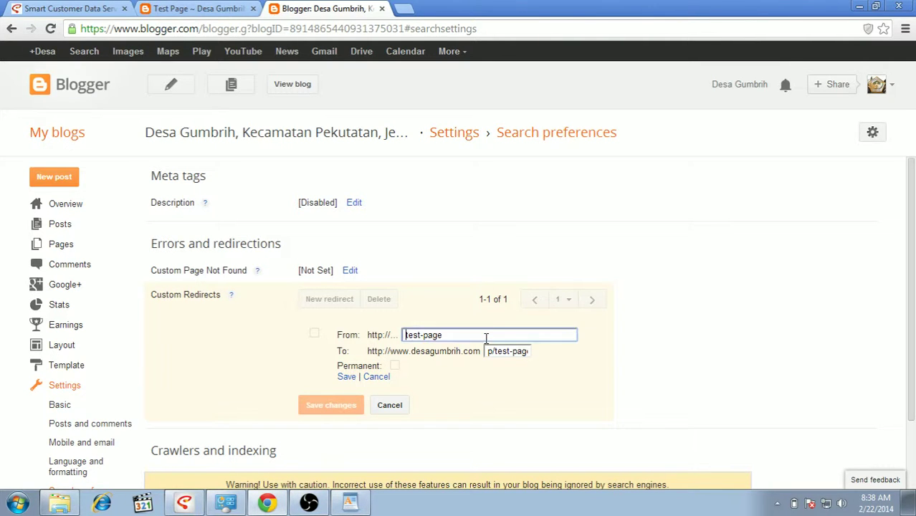
pyautogui.write('/')
pyautogui.click(488, 348)
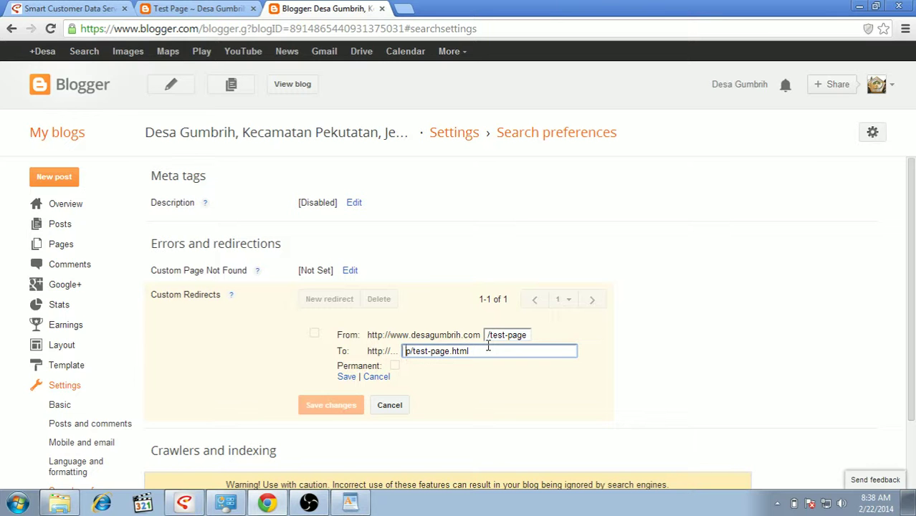
pyautogui.click(347, 377)
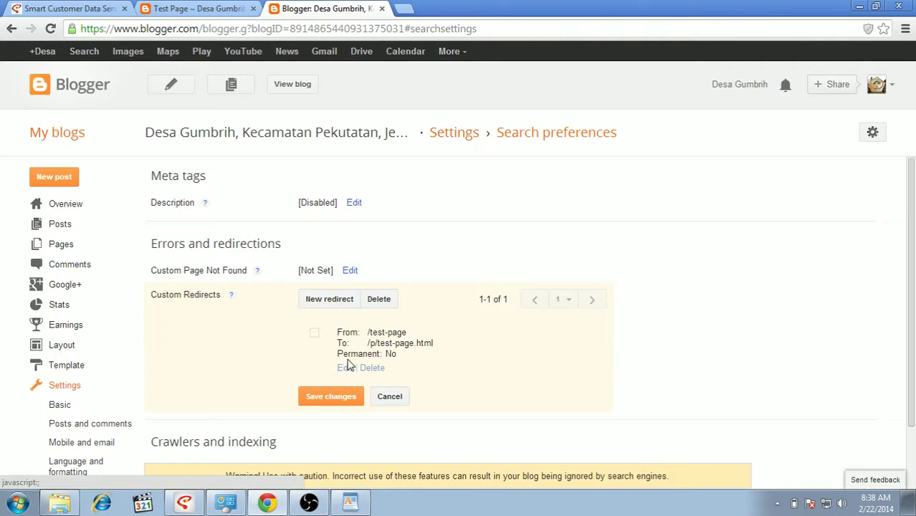
pyautogui.click(345, 367)
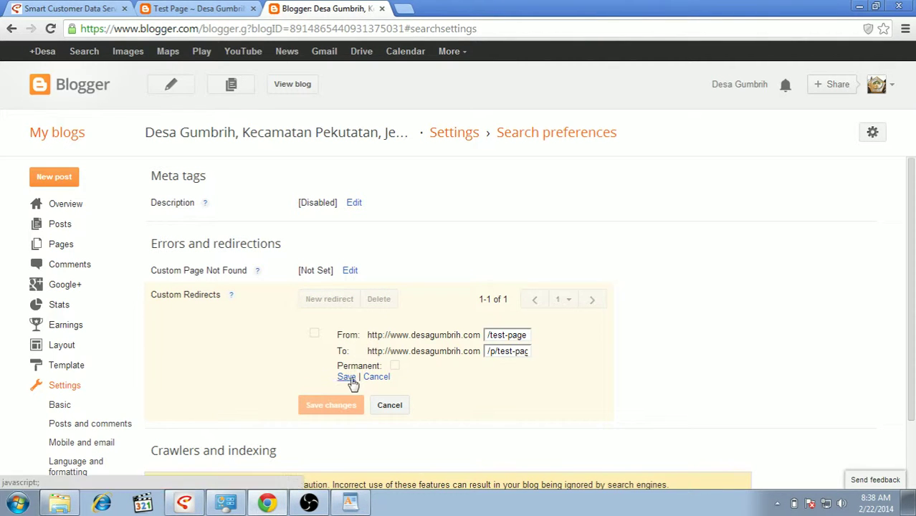
pyautogui.click(347, 378)
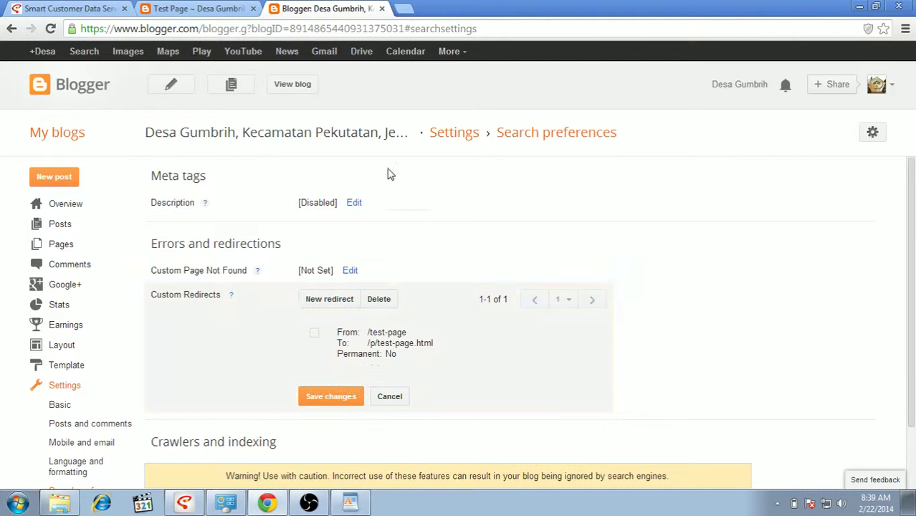
pyautogui.click(402, 9)
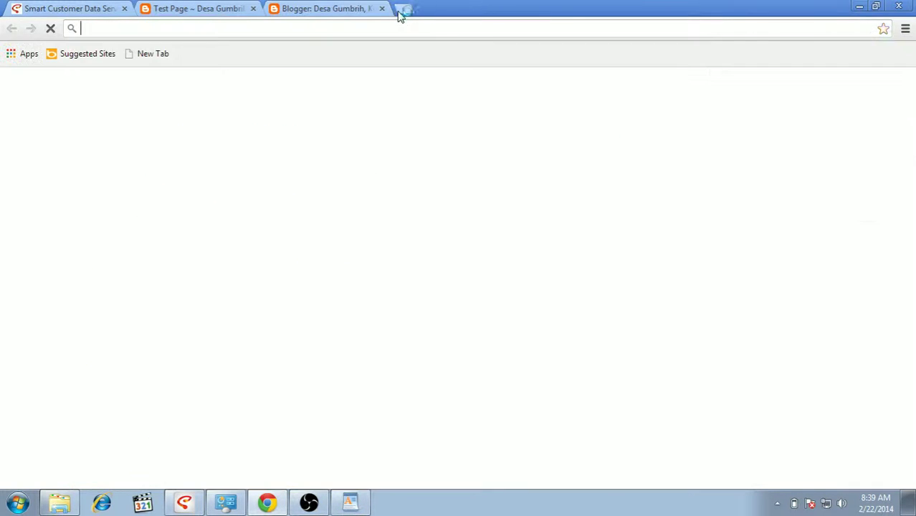
pyautogui.write('b')
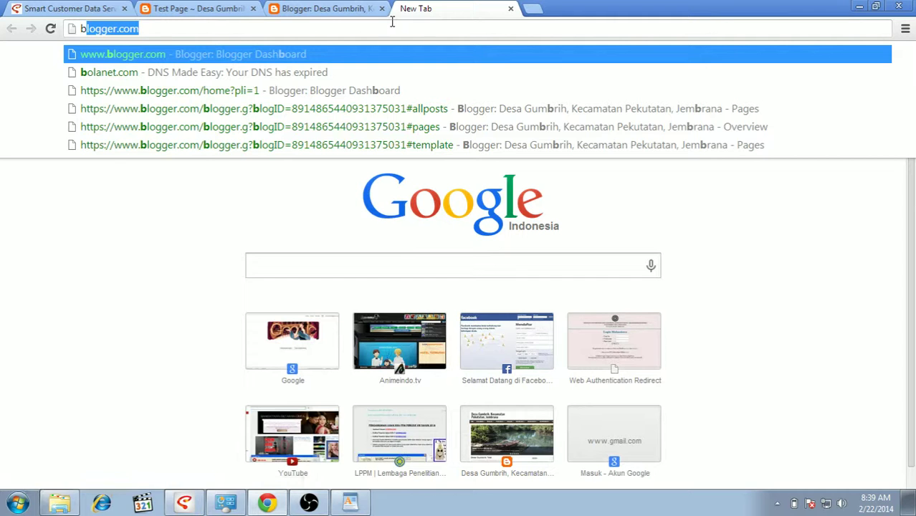
pyautogui.press('BackSpace')
pyautogui.press('BackSpace')
pyautogui.write('www')
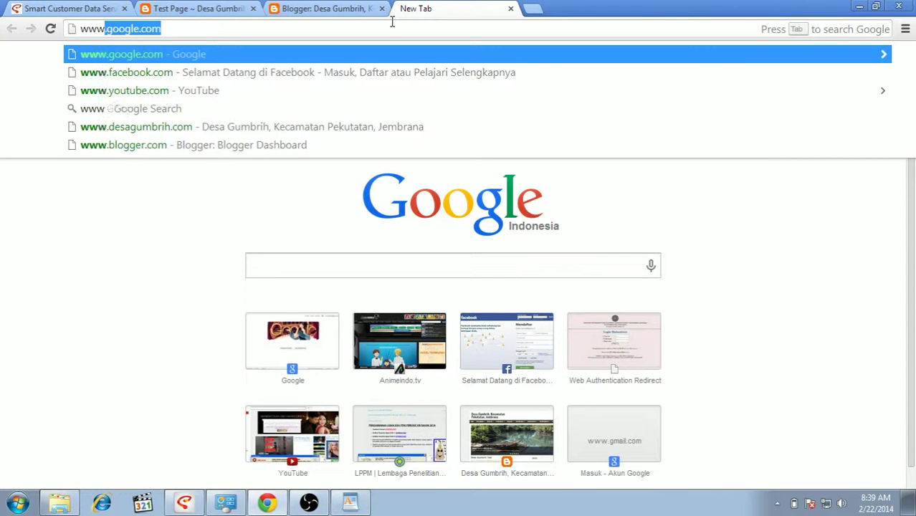
pyautogui.write('.desagumbrih')
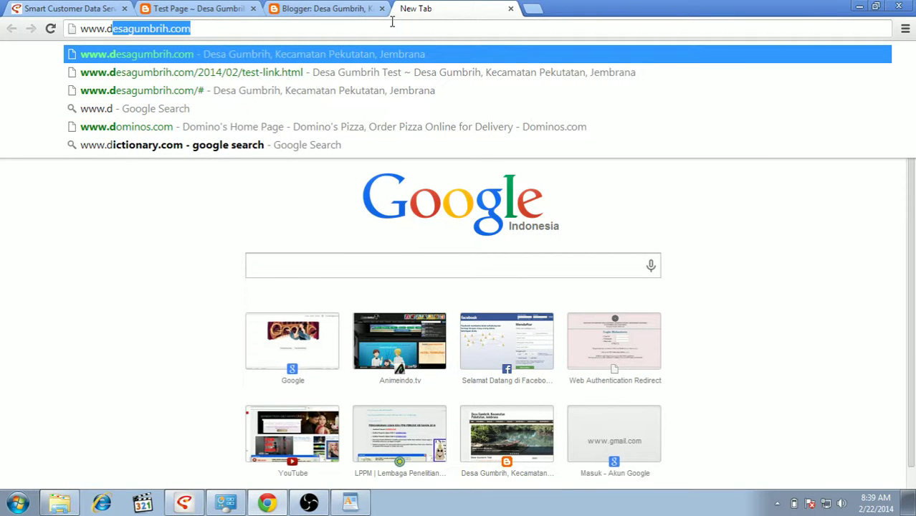
pyautogui.click(343, 29)
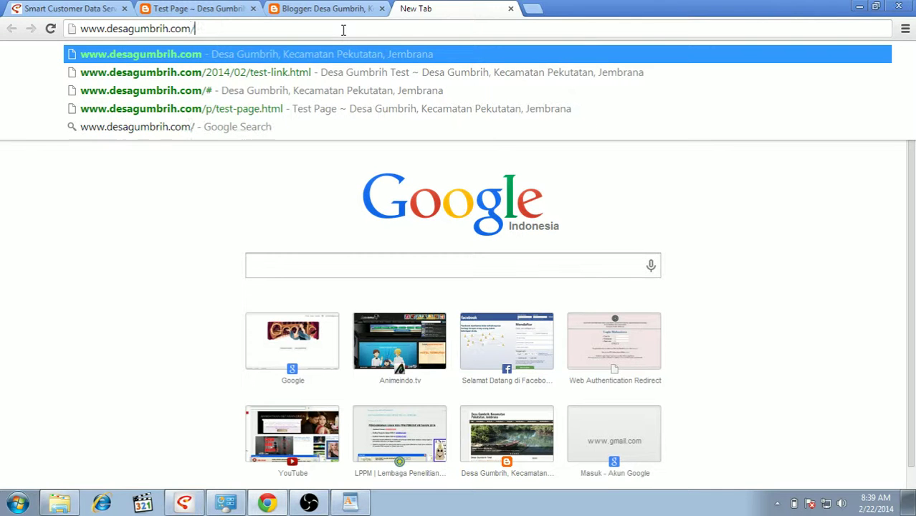
pyautogui.write('/test-page')
pyautogui.press('Return')
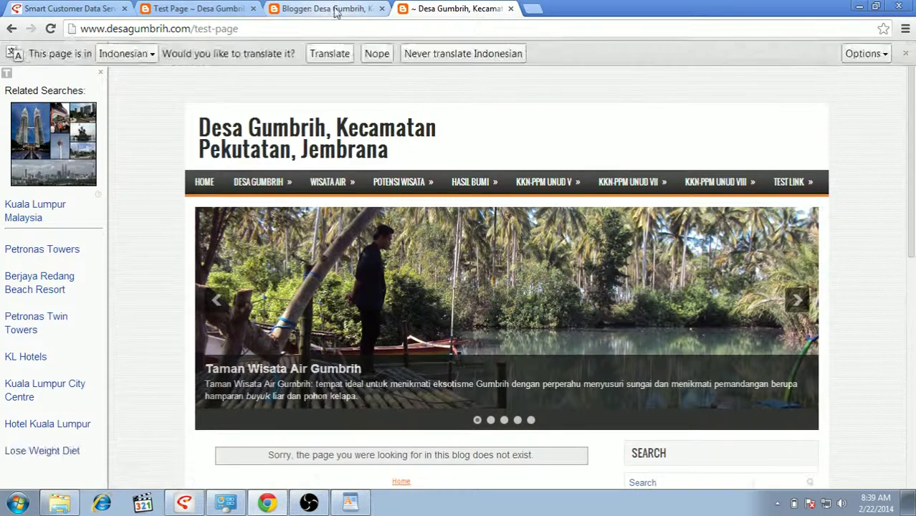
pyautogui.click(332, 12)
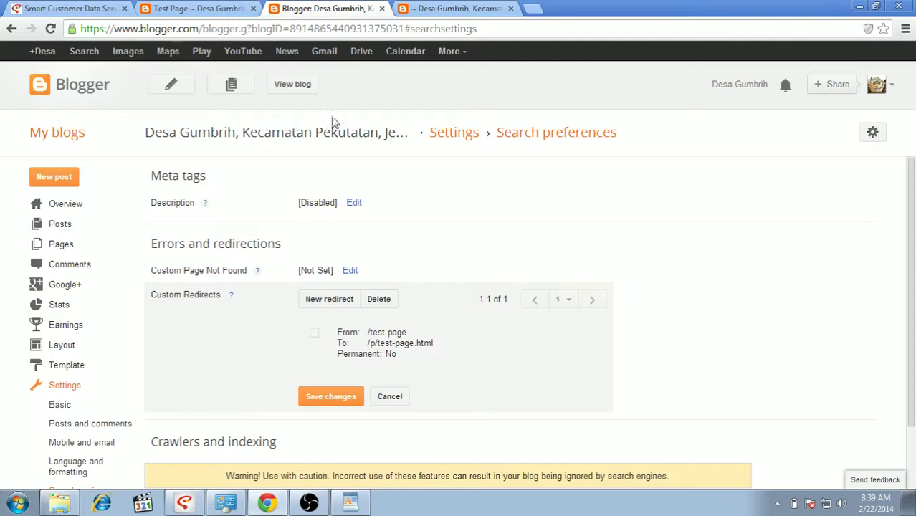
pyautogui.moveTo(368, 337)
pyautogui.click(348, 368)
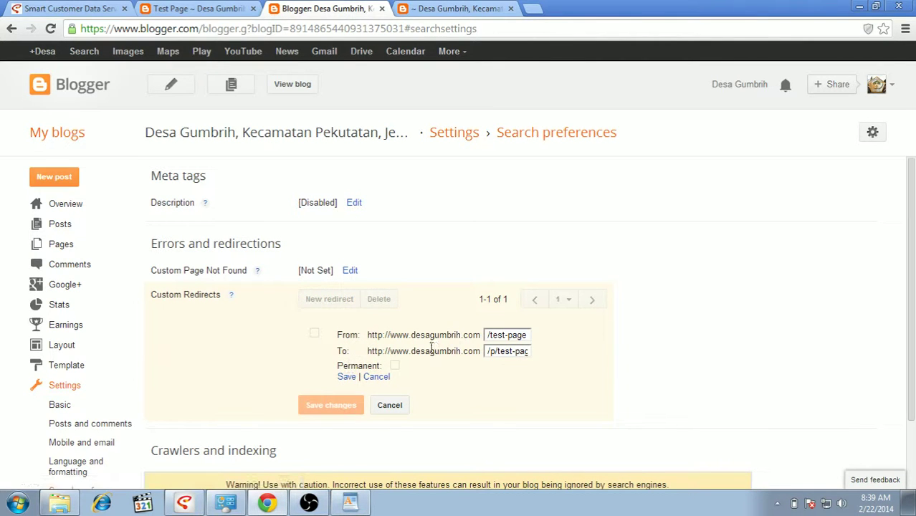
pyautogui.moveTo(480, 334); pyautogui.dragTo(338, 331)
pyautogui.click(370, 334)
pyautogui.moveTo(368, 334); pyautogui.dragTo(478, 339)
pyautogui.rightClick(479, 339)
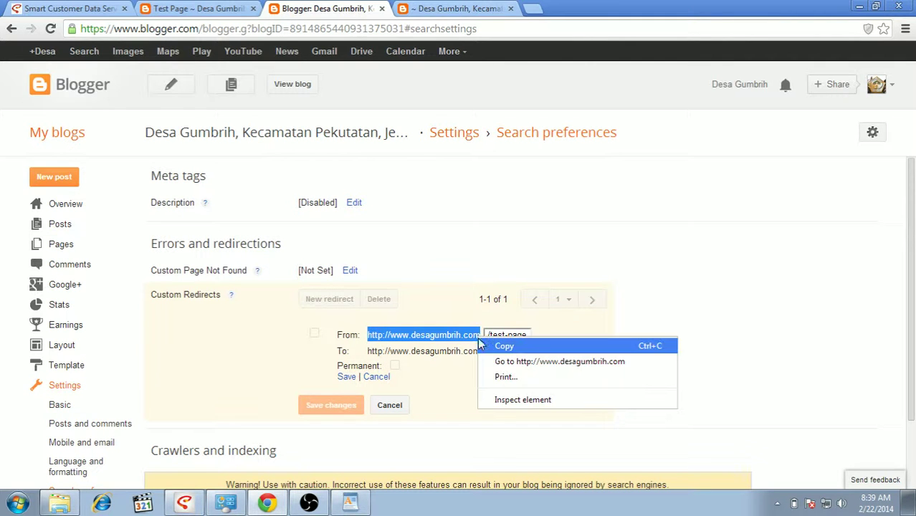
pyautogui.click(487, 344)
pyautogui.click(487, 334)
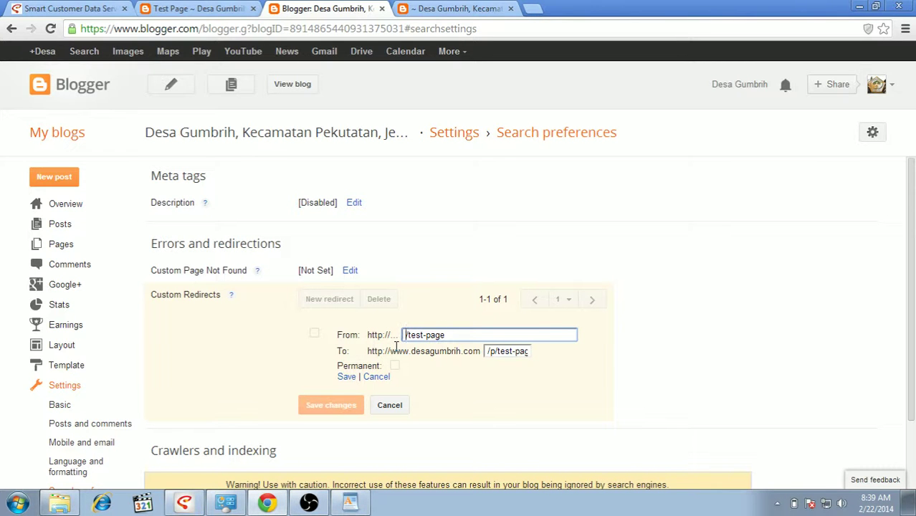
pyautogui.hotkey('ctrl', 'v')
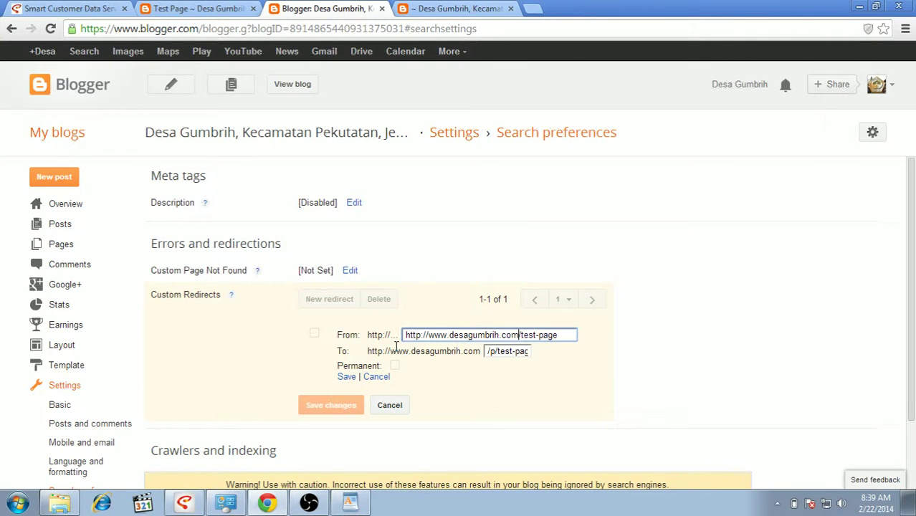
pyautogui.doubleClick(485, 352)
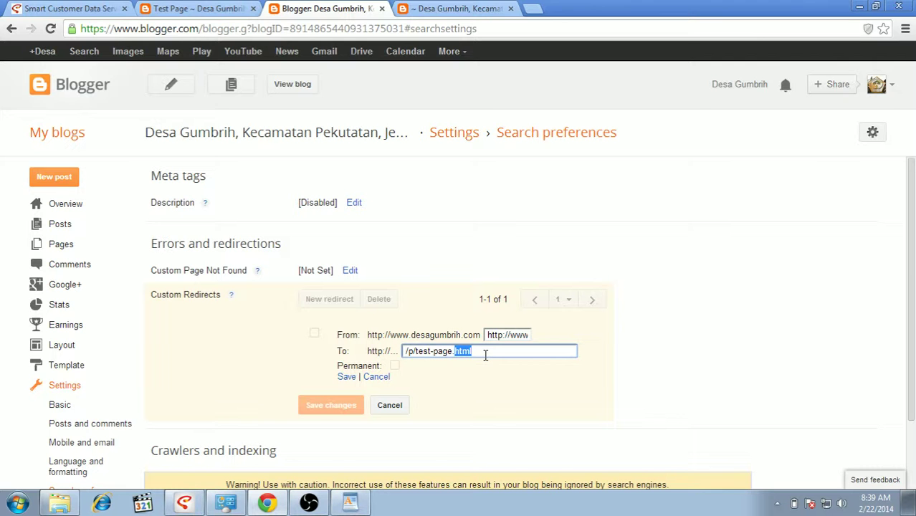
pyautogui.press('Left')
pyautogui.hotkey('ctrl', 'v')
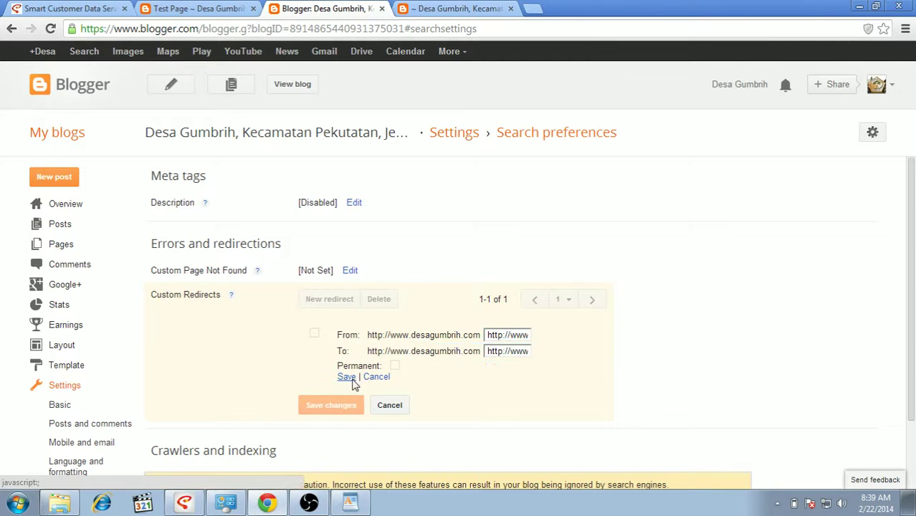
pyautogui.click(348, 377)
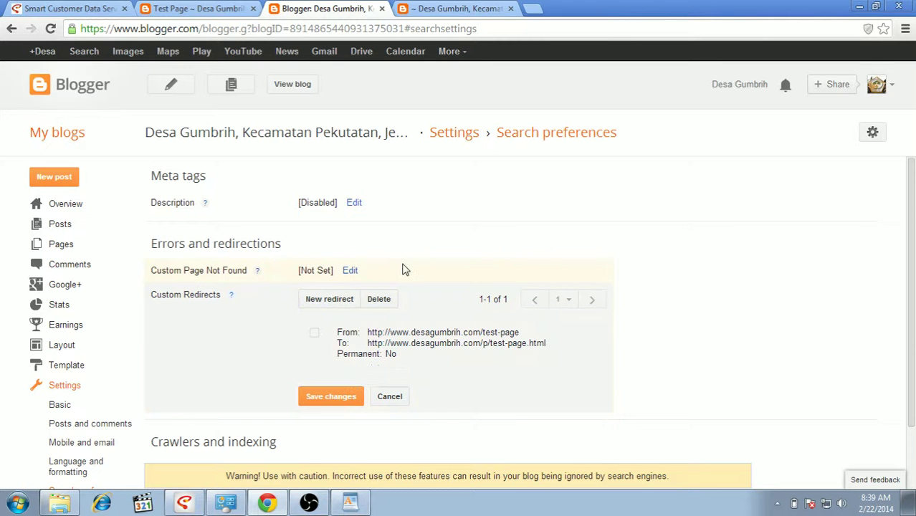
# Step: Check the test-page tab, return to the search preferences and try to save the custom redirect changes
pyautogui.click(433, 8)
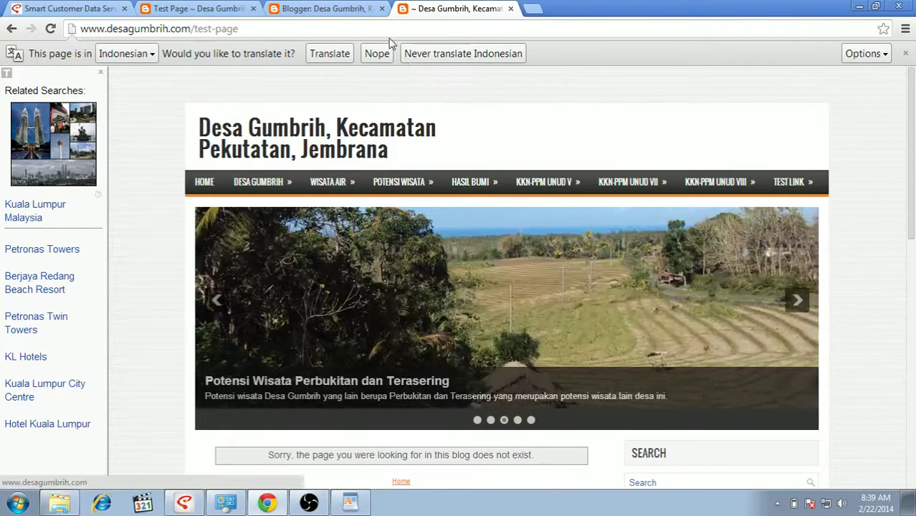
pyautogui.click(328, 8)
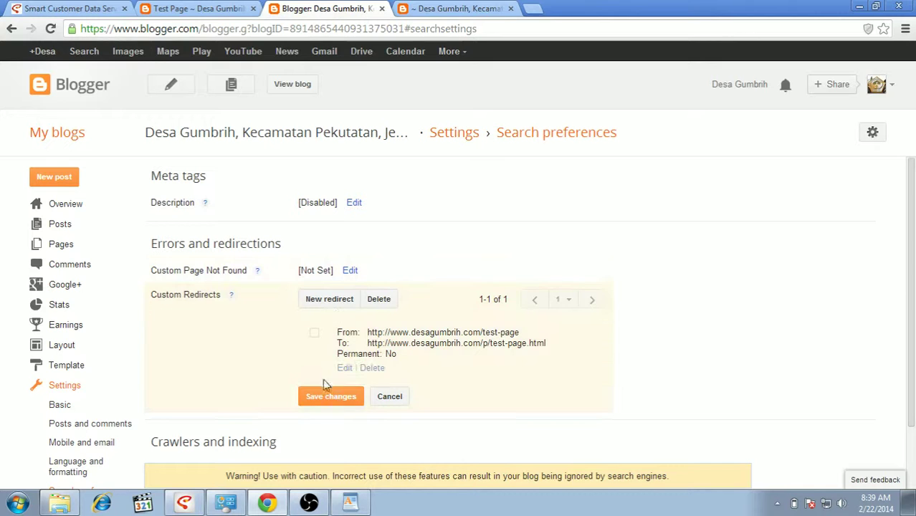
pyautogui.click(324, 405)
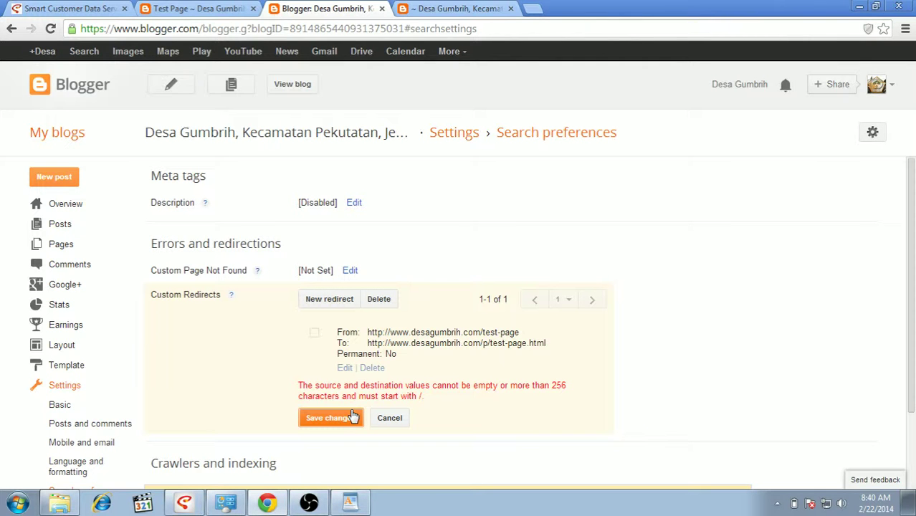
# Step: Reopen the redirect for editing and shorten its source address to "/test-page" by removing the domain prefix
pyautogui.click(345, 368)
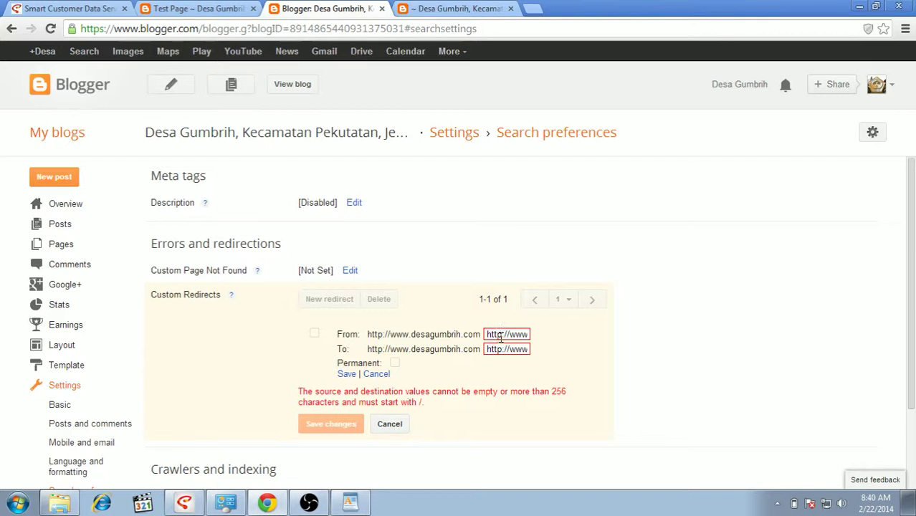
pyautogui.moveTo(490, 335); pyautogui.dragTo(542, 331)
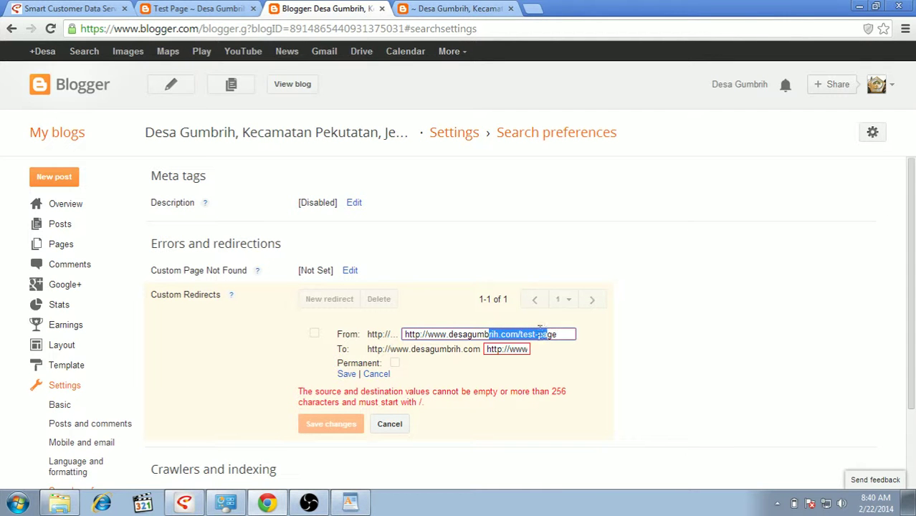
pyautogui.click(520, 332)
pyautogui.press('BackSpace')
pyautogui.press('BackSpace')
pyautogui.press('BackSpace')
pyautogui.press('BackSpace')
pyautogui.press('BackSpace')
pyautogui.press('BackSpace')
pyautogui.press('BackSpace')
pyautogui.press('BackSpace')
pyautogui.press('BackSpace')
pyautogui.press('BackSpace')
pyautogui.press('BackSpace')
pyautogui.press('BackSpace')
pyautogui.press('BackSpace')
pyautogui.press('BackSpace')
pyautogui.press('BackSpace')
pyautogui.press('BackSpace')
pyautogui.press('BackSpace')
pyautogui.press('BackSpace')
pyautogui.press('BackSpace')
pyautogui.press('BackSpace')
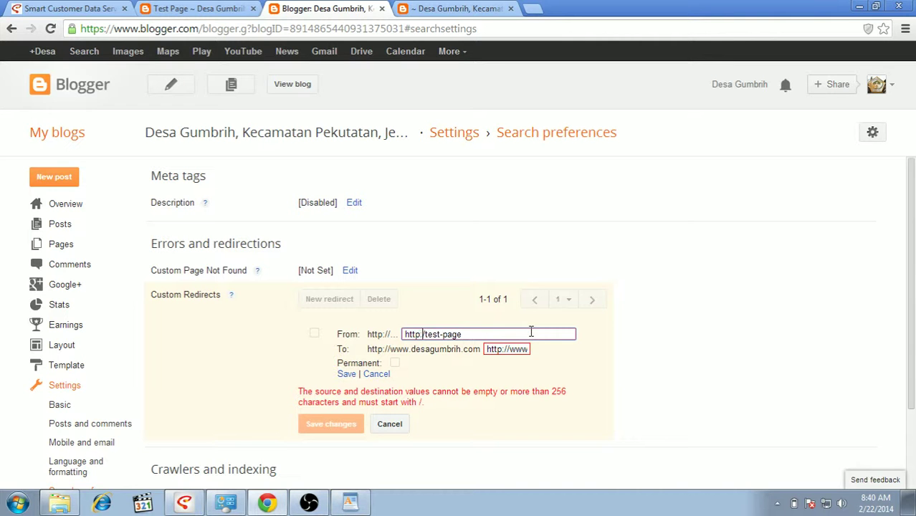
pyautogui.press('BackSpace')
# Step: Shorten the redirect's destination to "/p/test-page.html", then save the entry and the custom redirect changes
pyautogui.click(484, 349)
pyautogui.moveTo(485, 349); pyautogui.dragTo(511, 349)
pyautogui.press('BackSpace')
pyautogui.press('BackSpace')
pyautogui.press('BackSpace')
pyautogui.press('BackSpace')
pyautogui.press('BackSpace')
pyautogui.press('BackSpace')
pyautogui.press('BackSpace')
pyautogui.press('BackSpace')
pyautogui.press('BackSpace')
pyautogui.press('BackSpace')
pyautogui.press('BackSpace')
pyautogui.press('BackSpace')
pyautogui.press('BackSpace')
pyautogui.press('BackSpace')
pyautogui.press('BackSpace')
pyautogui.press('BackSpace')
pyautogui.press('BackSpace')
pyautogui.press('BackSpace')
pyautogui.press('BackSpace')
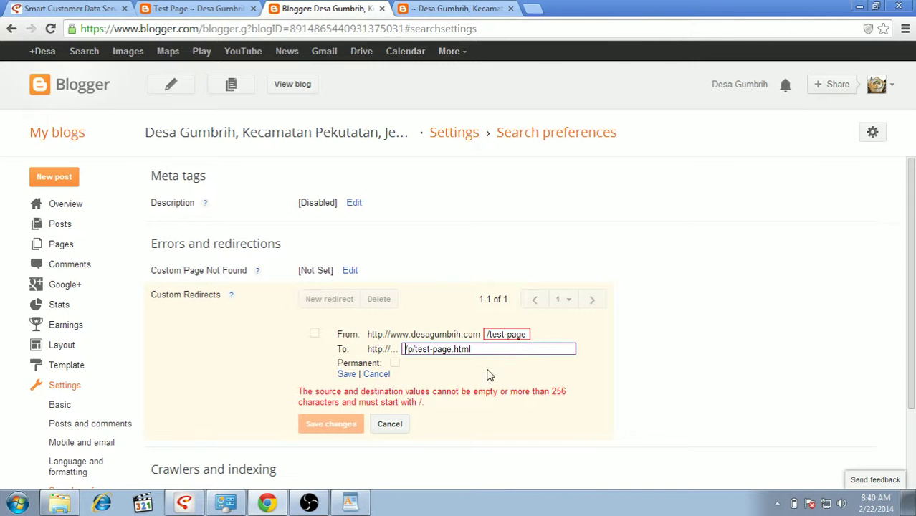
pyautogui.click(345, 376)
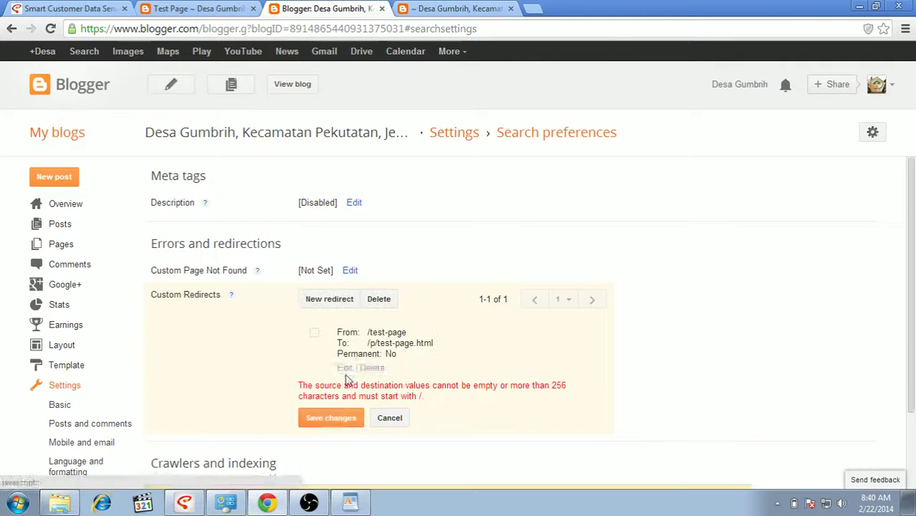
pyautogui.click(332, 421)
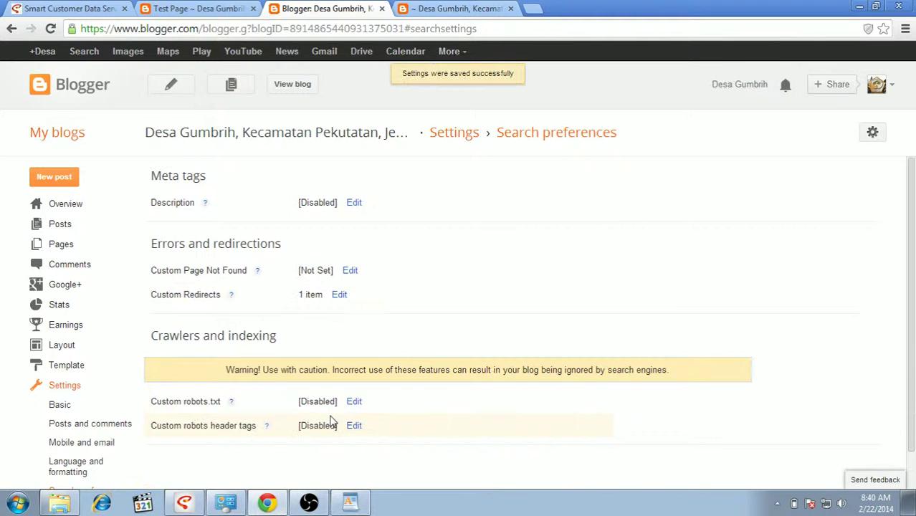
pyautogui.click(450, 9)
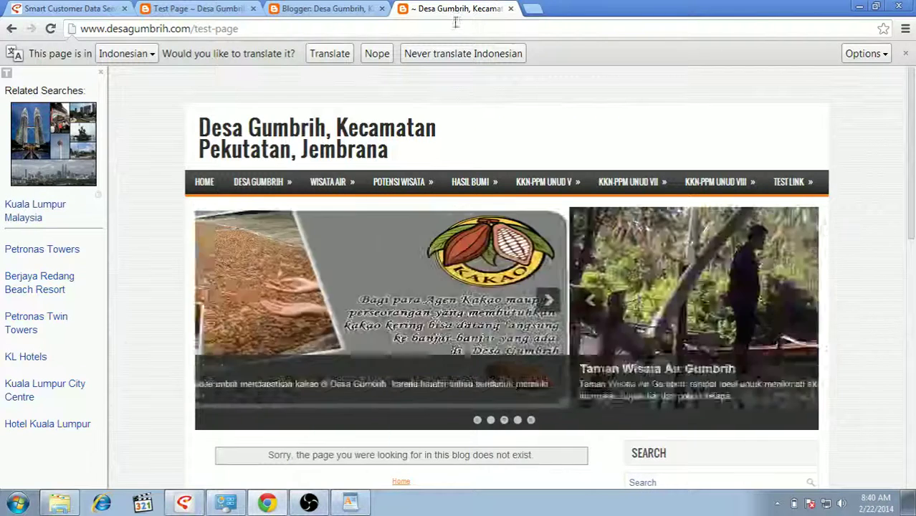
pyautogui.click(444, 27)
pyautogui.press('Return')
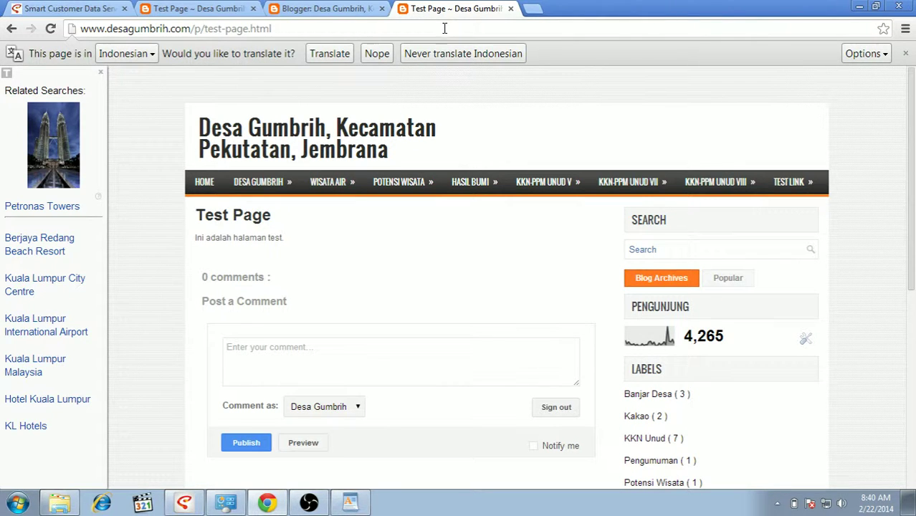
pyautogui.moveTo(792, 185)
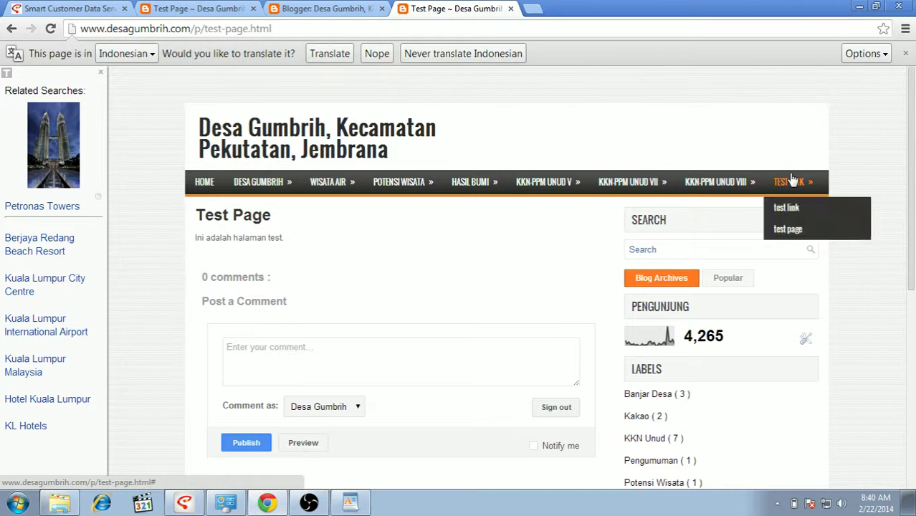
# Step: Return to the search preferences, reopen the "/test-page" custom redirect, make it permanent and save the entry
pyautogui.click(271, 10)
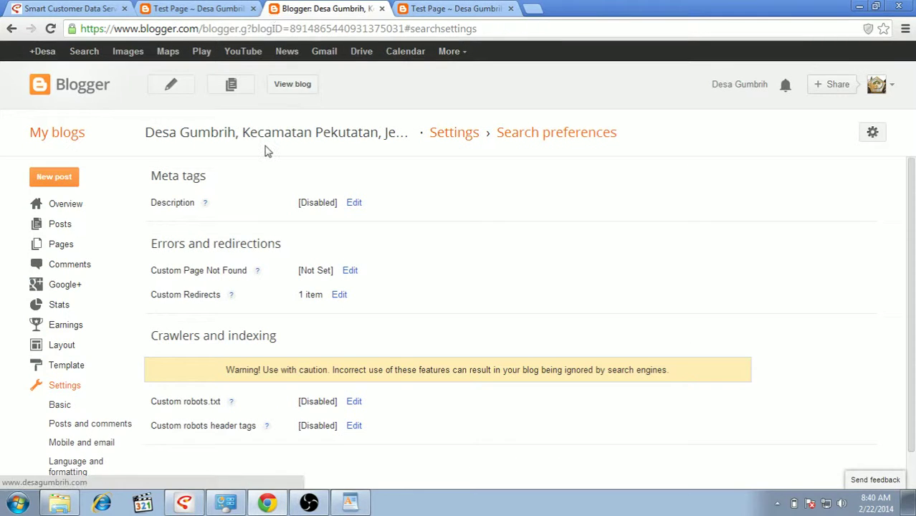
pyautogui.click(340, 295)
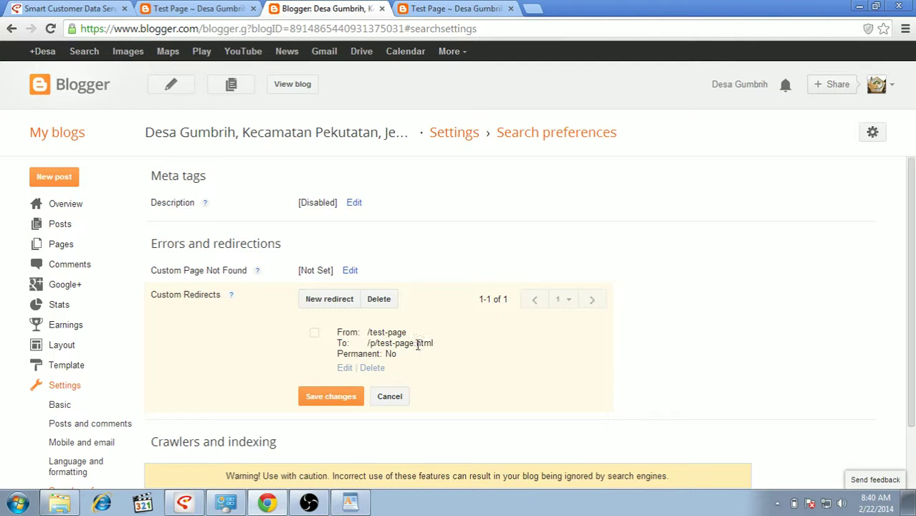
pyautogui.click(346, 368)
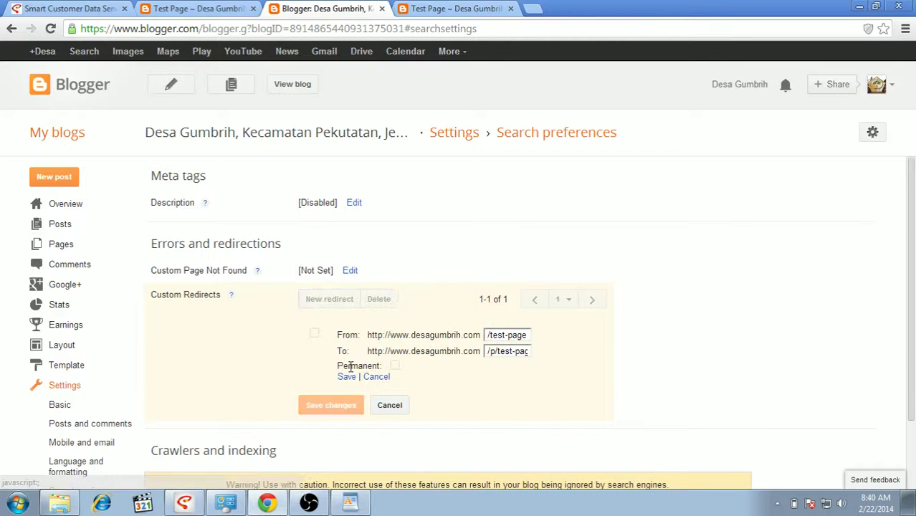
pyautogui.click(393, 367)
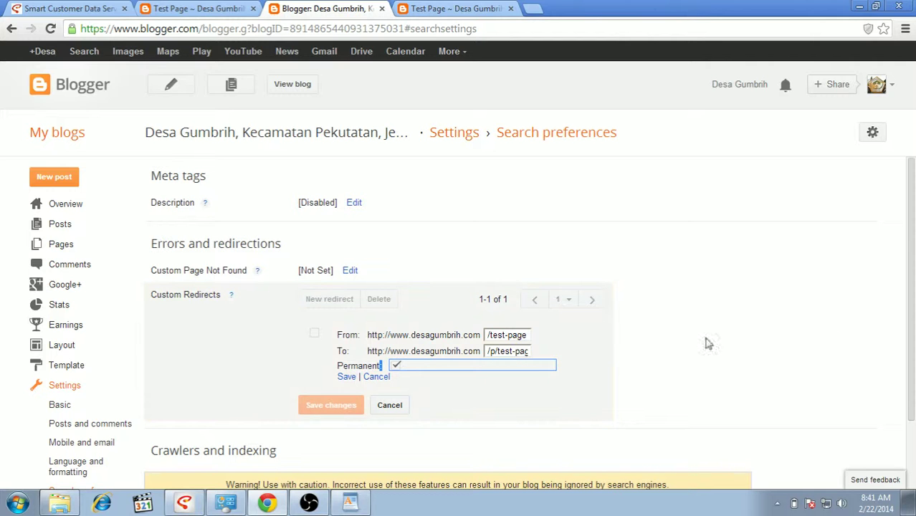
pyautogui.moveTo(914, 290); pyautogui.dragTo(906, 337)
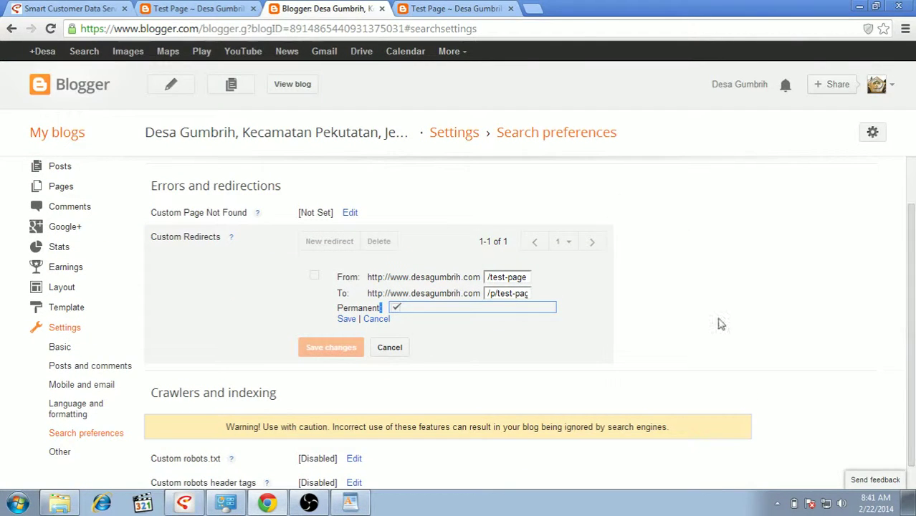
pyautogui.click(347, 319)
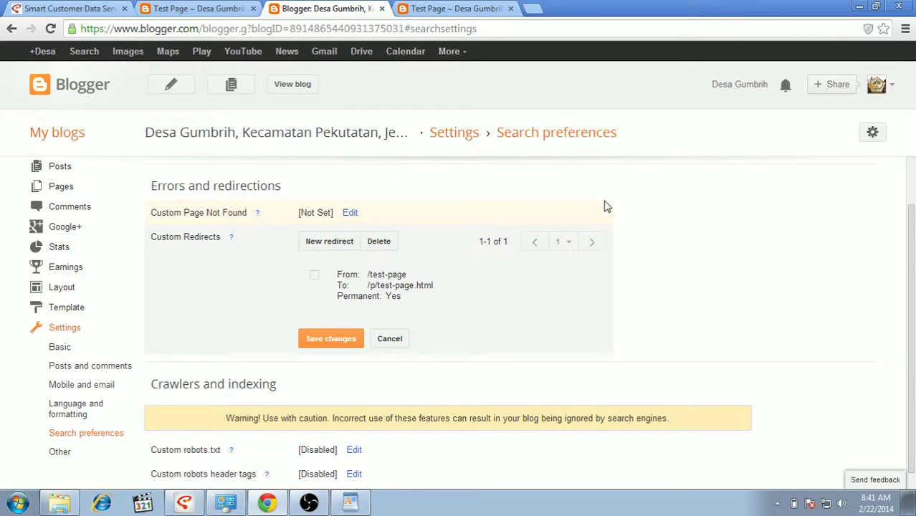
pyautogui.scroll(-1, 909, 301)
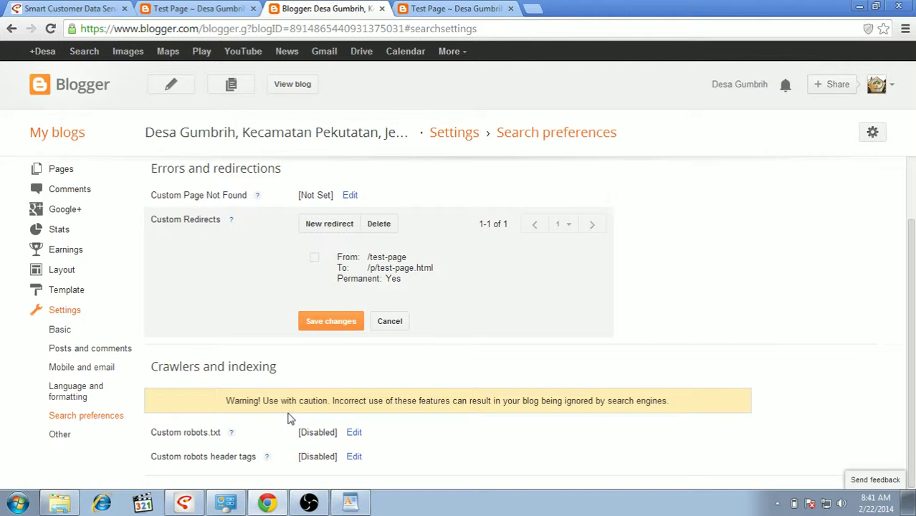
pyautogui.scroll(2, 907, 277)
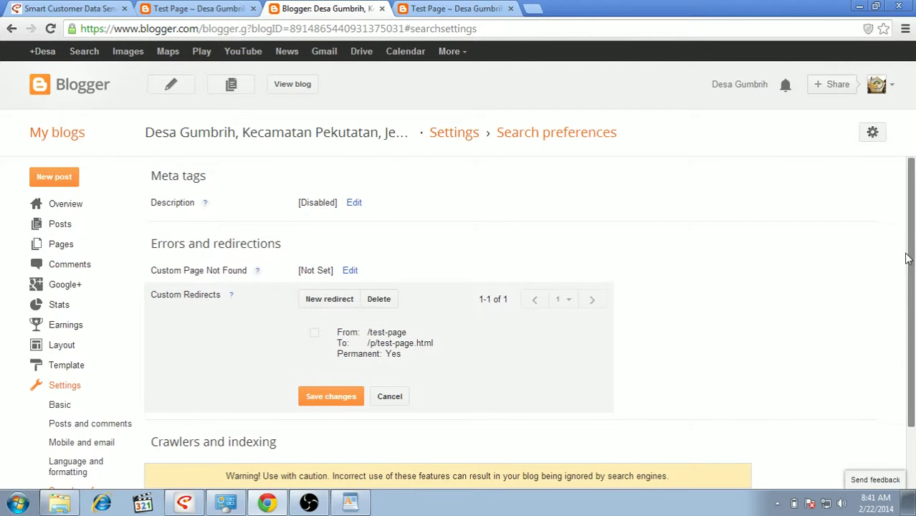